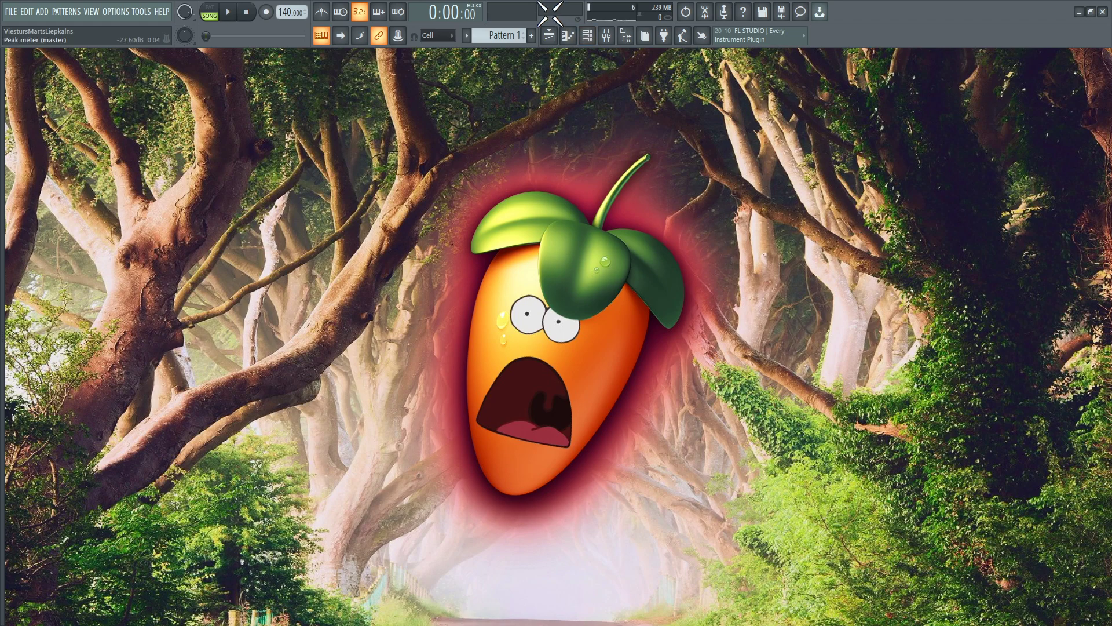
Audition the song from the Playlist and check the channel patterns, then stop playback
{"action": "left_click", "coordinate": [586, 36]}
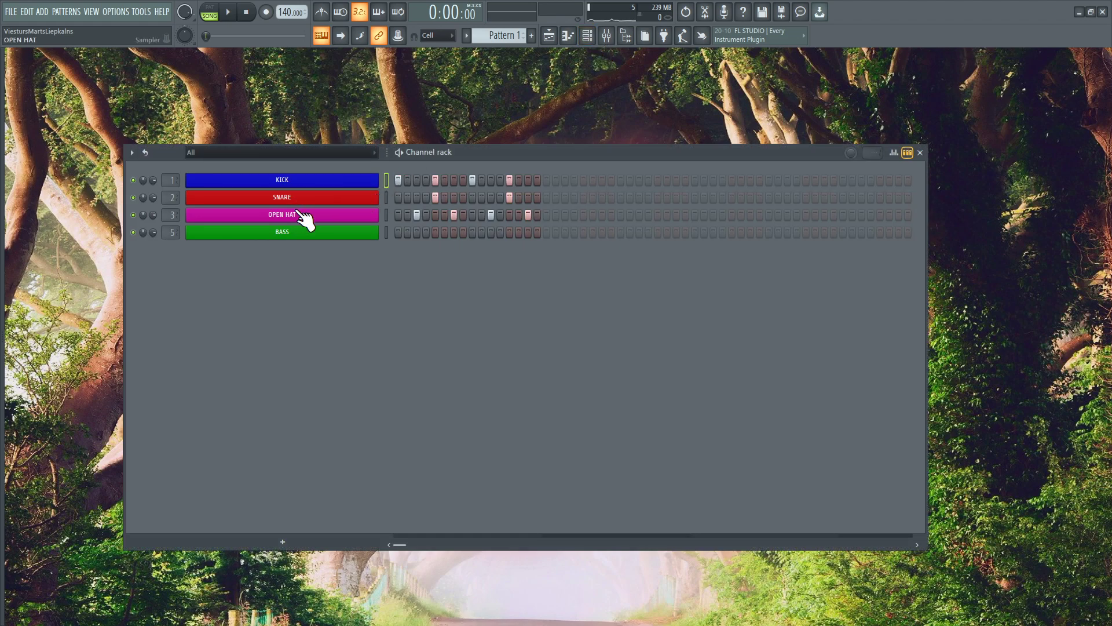
{"action": "left_click", "coordinate": [549, 36]}
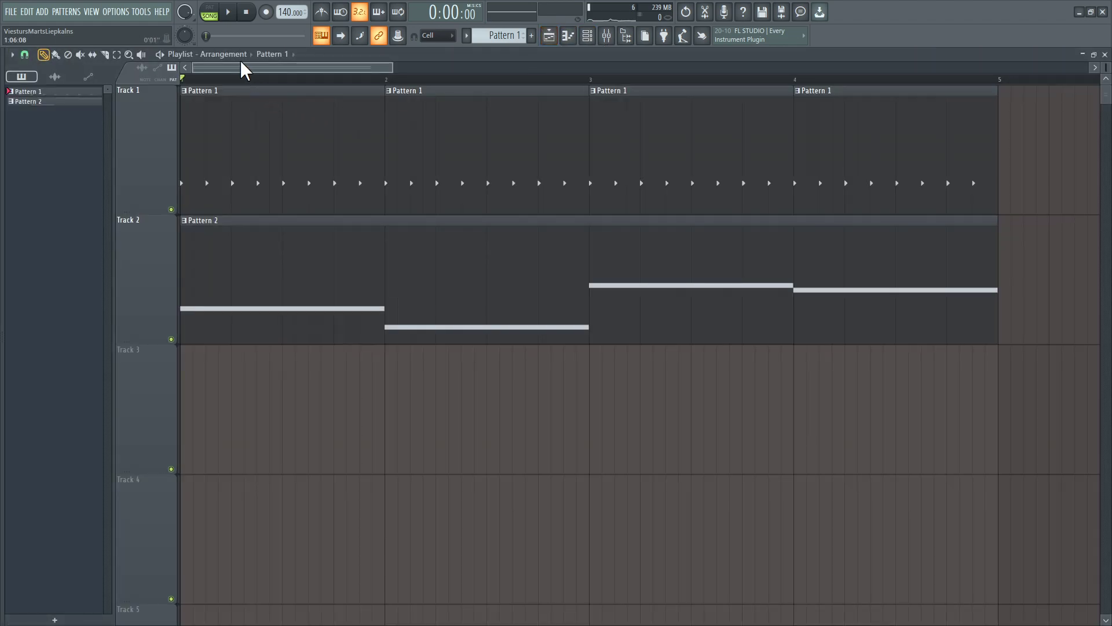
{"action": "key", "text": "space"}
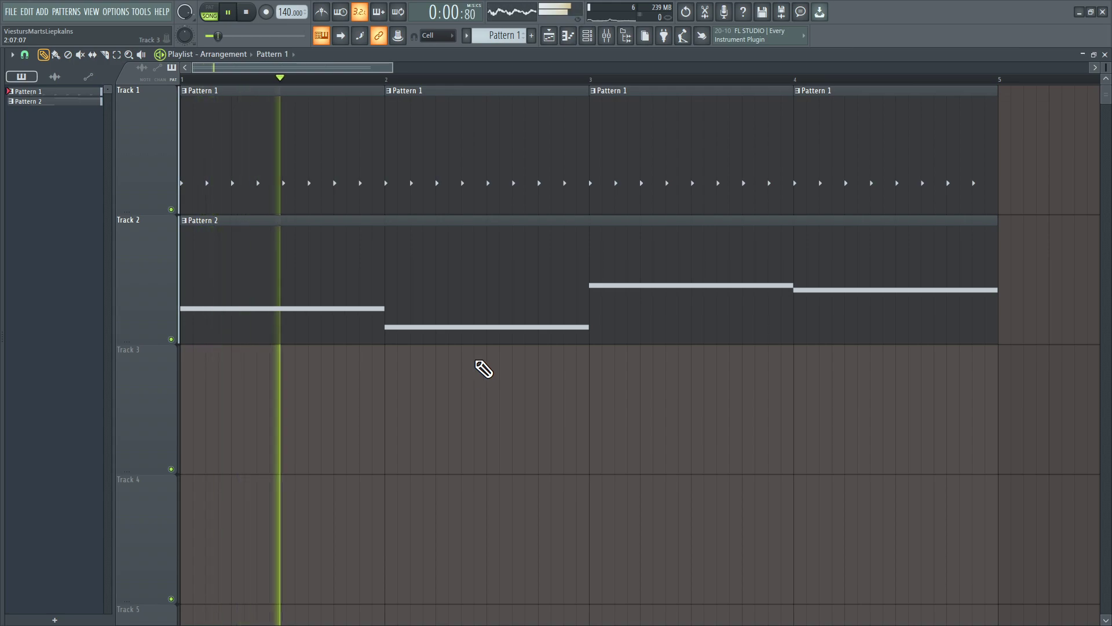
{"action": "key", "text": "F6"}
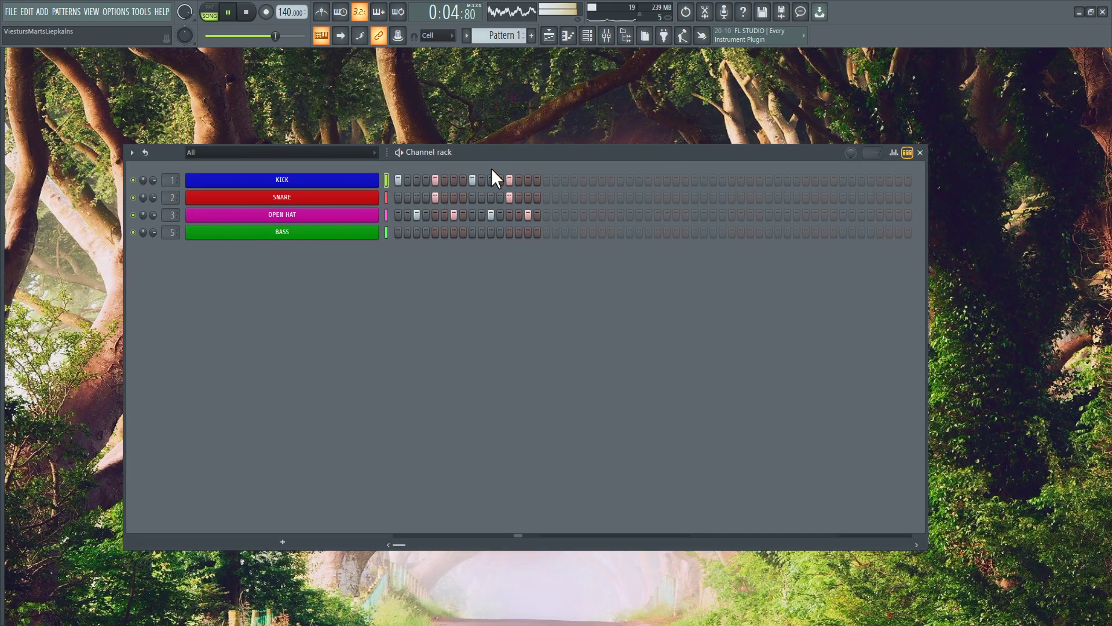
{"action": "key", "text": "space"}
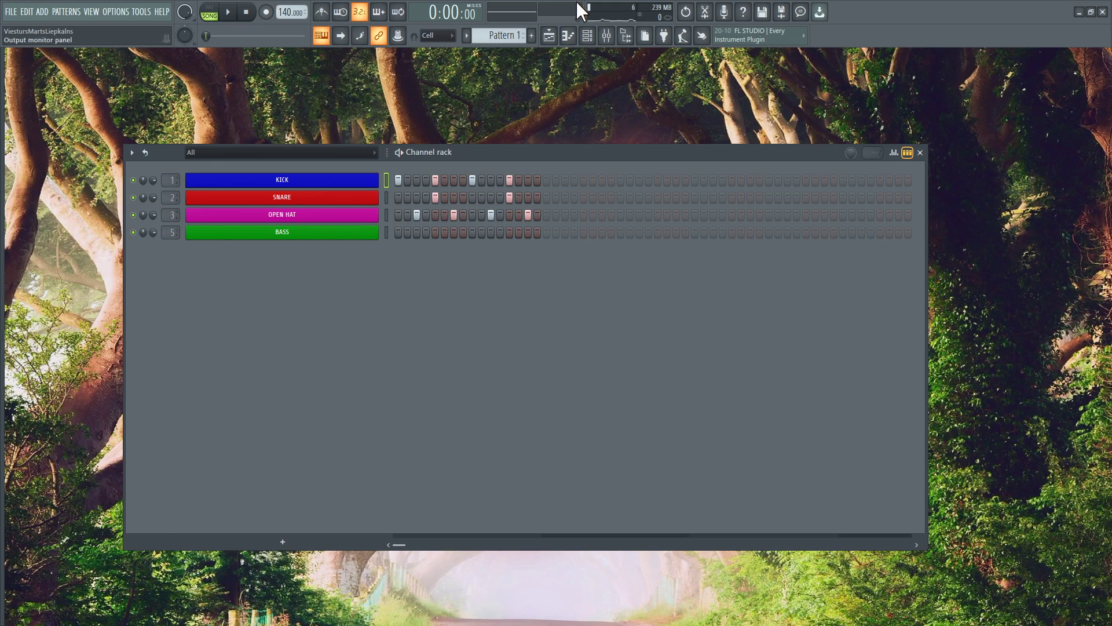
{"action": "left_click", "coordinate": [606, 35]}
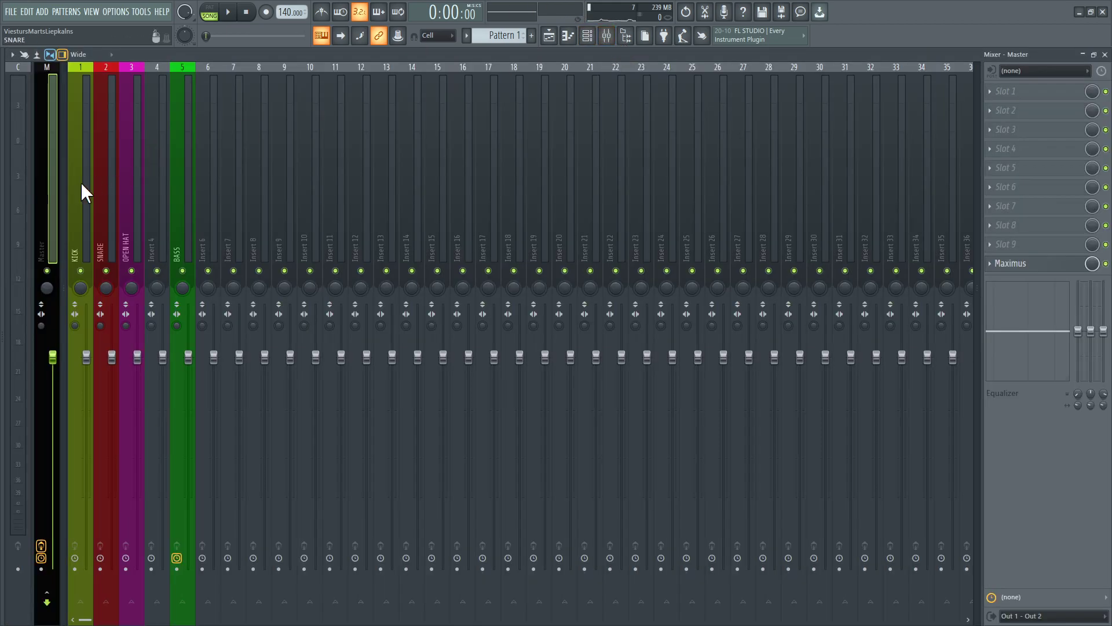
{"action": "left_click", "coordinate": [81, 208]}
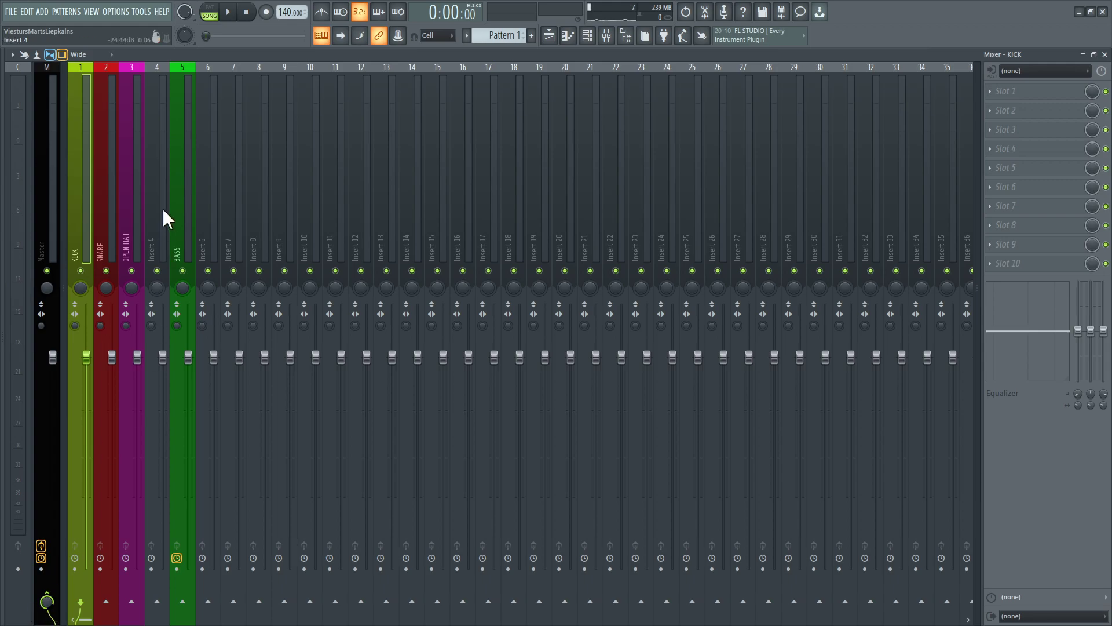
{"action": "left_click", "coordinate": [116, 208]}
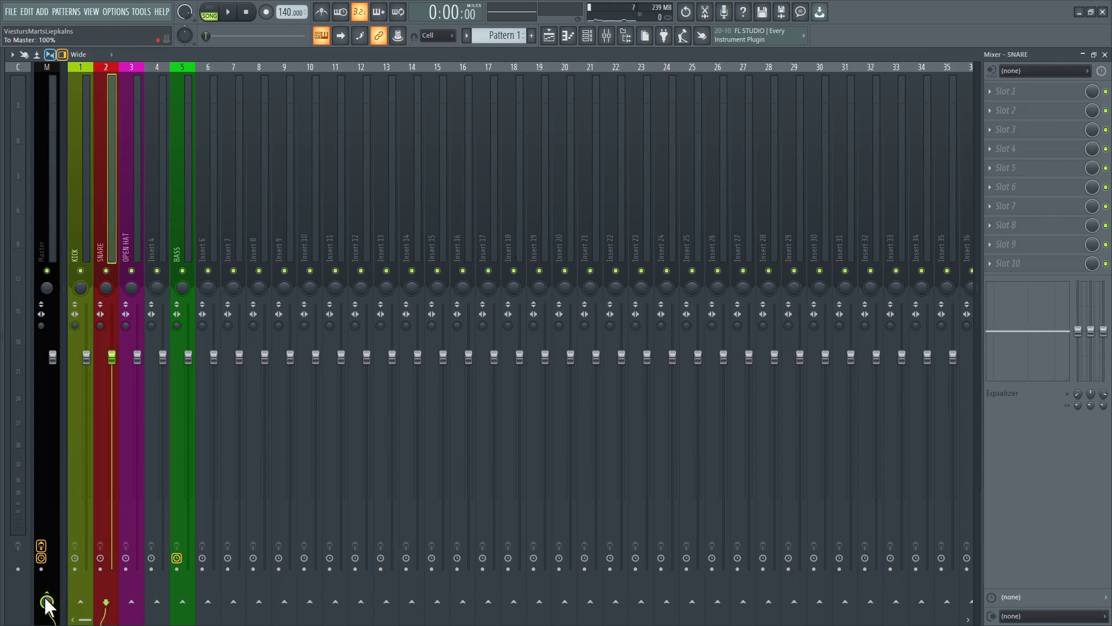
{"action": "left_click", "coordinate": [85, 217]}
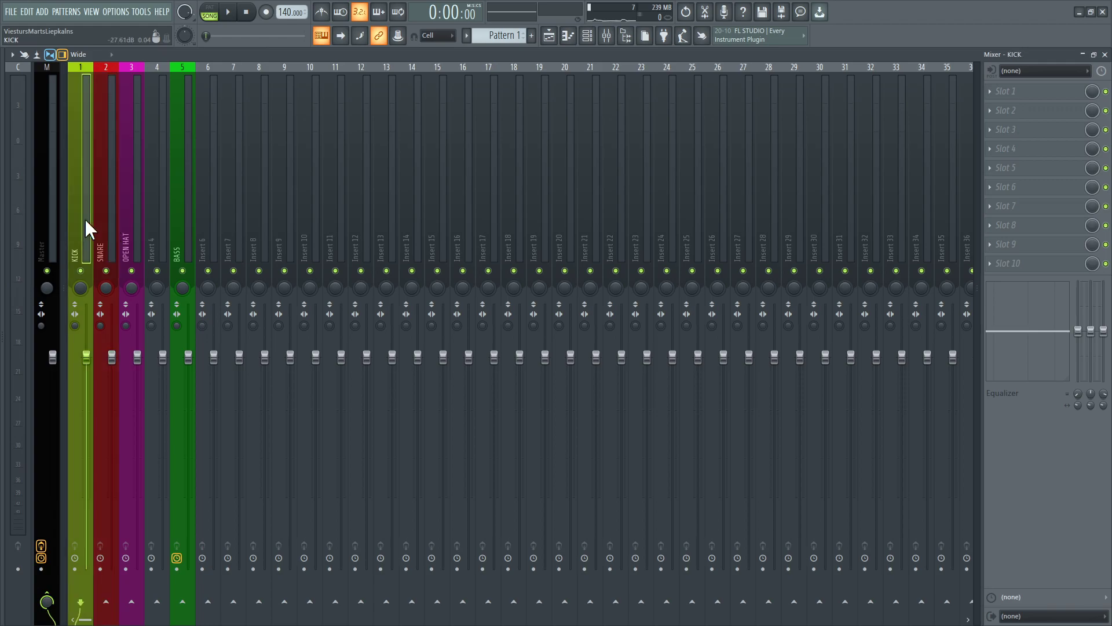
Load Dub Delay - TAL into the Master track's first effect slot
{"action": "left_click", "coordinate": [41, 221]}
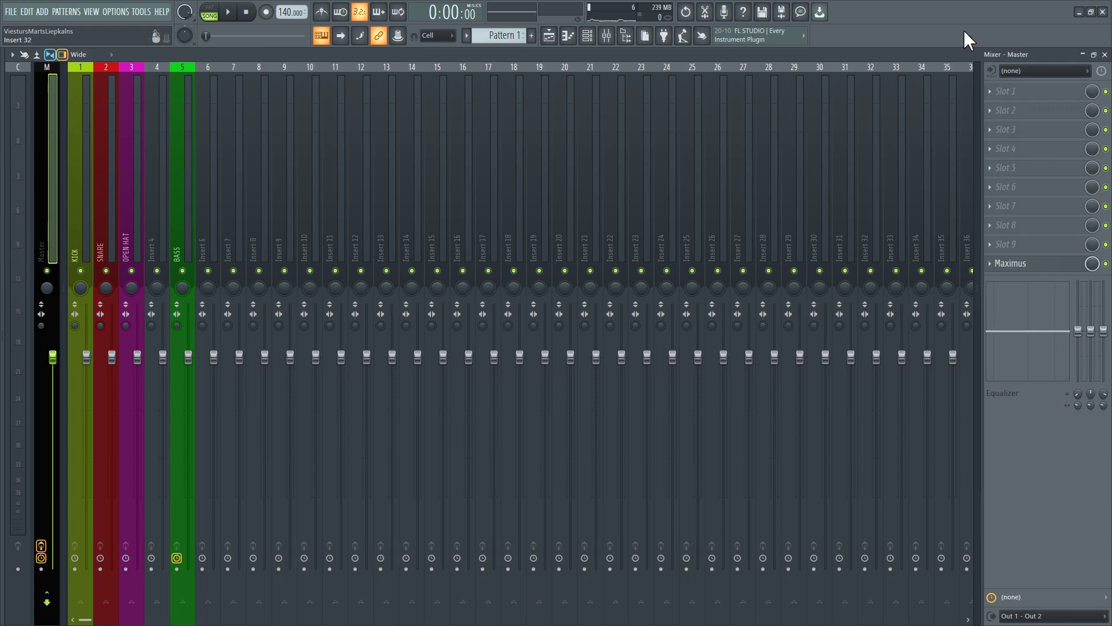
{"action": "left_click", "coordinate": [1013, 93]}
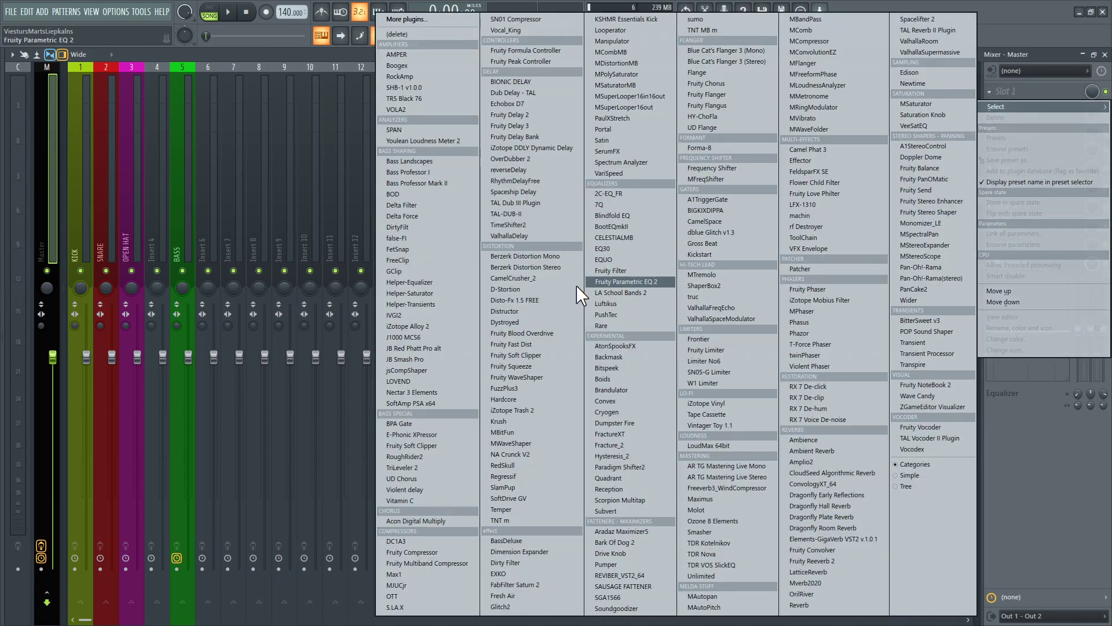
{"action": "left_click", "coordinate": [527, 92]}
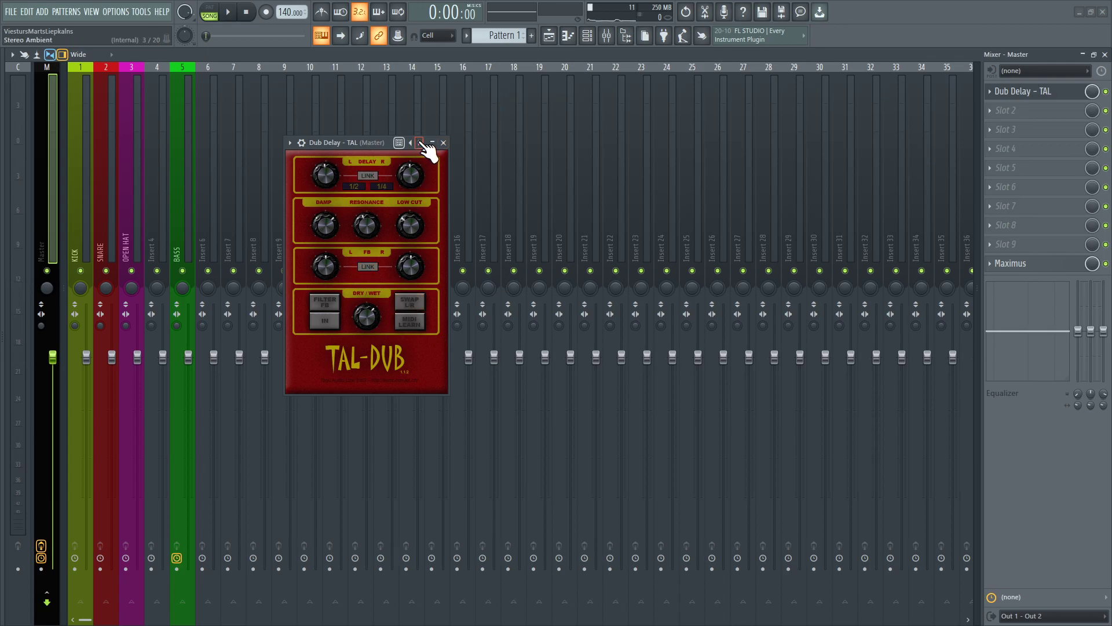
Audition delay presets during playback and settle on In Delay (1/8 and 1/4)
{"action": "left_click", "coordinate": [421, 142]}
{"action": "left_click", "coordinate": [420, 142]}
{"action": "left_click", "coordinate": [414, 143]}
{"action": "key", "text": "space"}
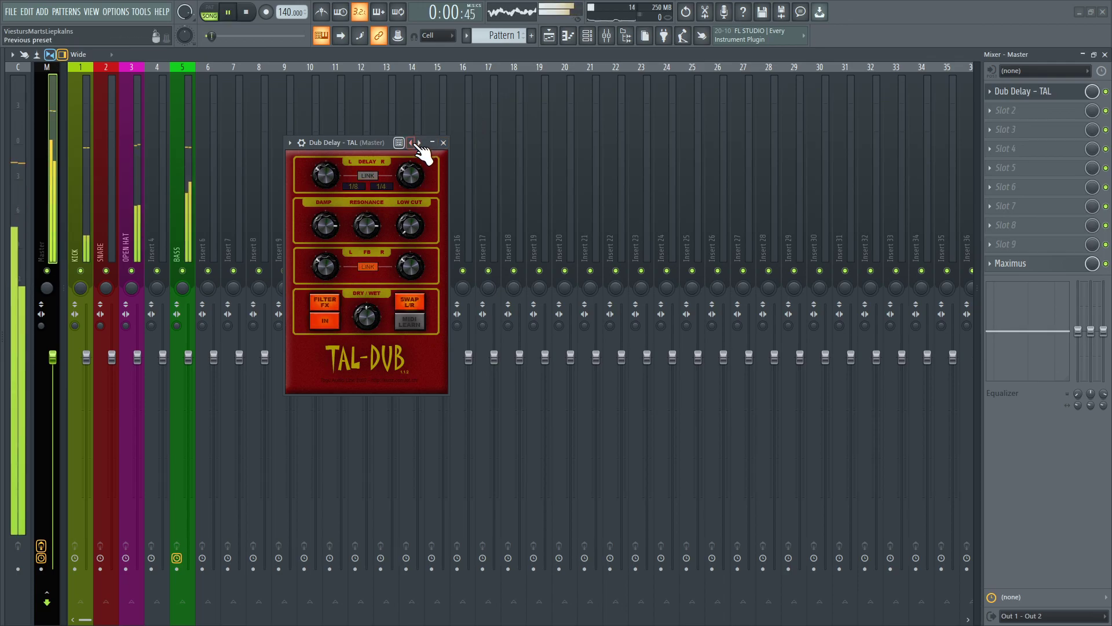
{"action": "left_click", "coordinate": [419, 143]}
{"action": "left_click", "coordinate": [419, 143]}
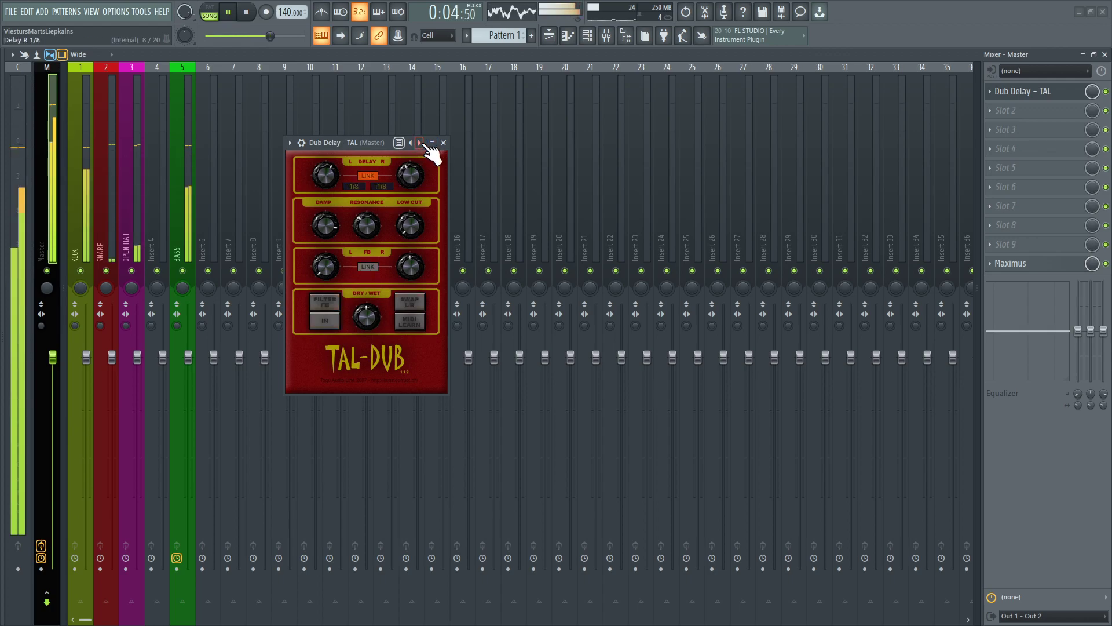
{"action": "left_click", "coordinate": [410, 143]}
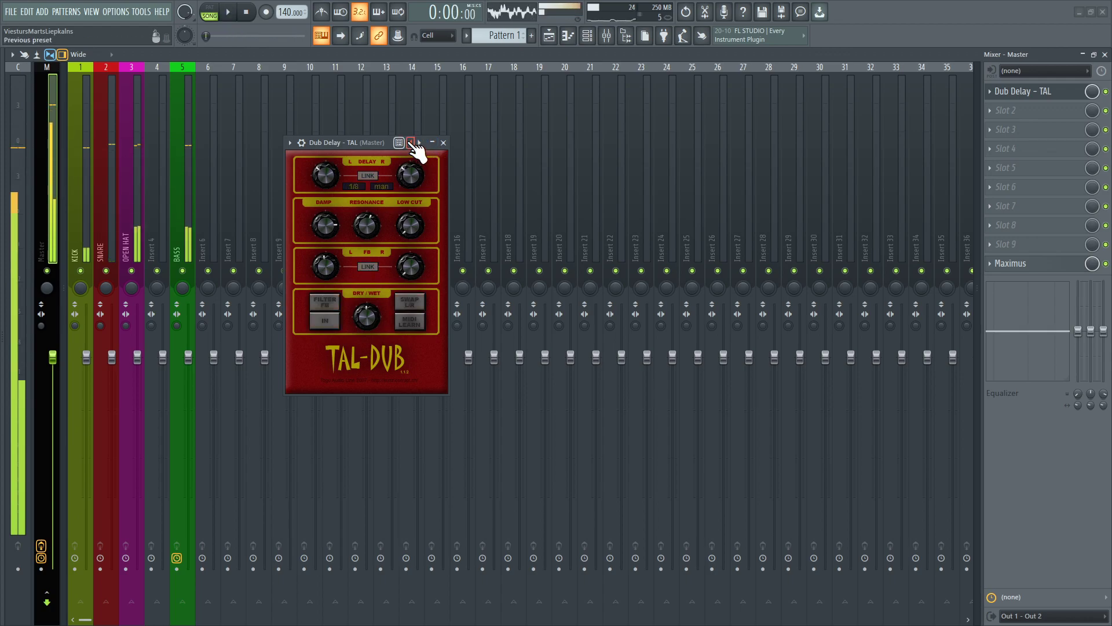
{"action": "key", "text": "space"}
{"action": "left_click", "coordinate": [411, 143]}
{"action": "left_click", "coordinate": [410, 143]}
{"action": "left_click", "coordinate": [410, 143]}
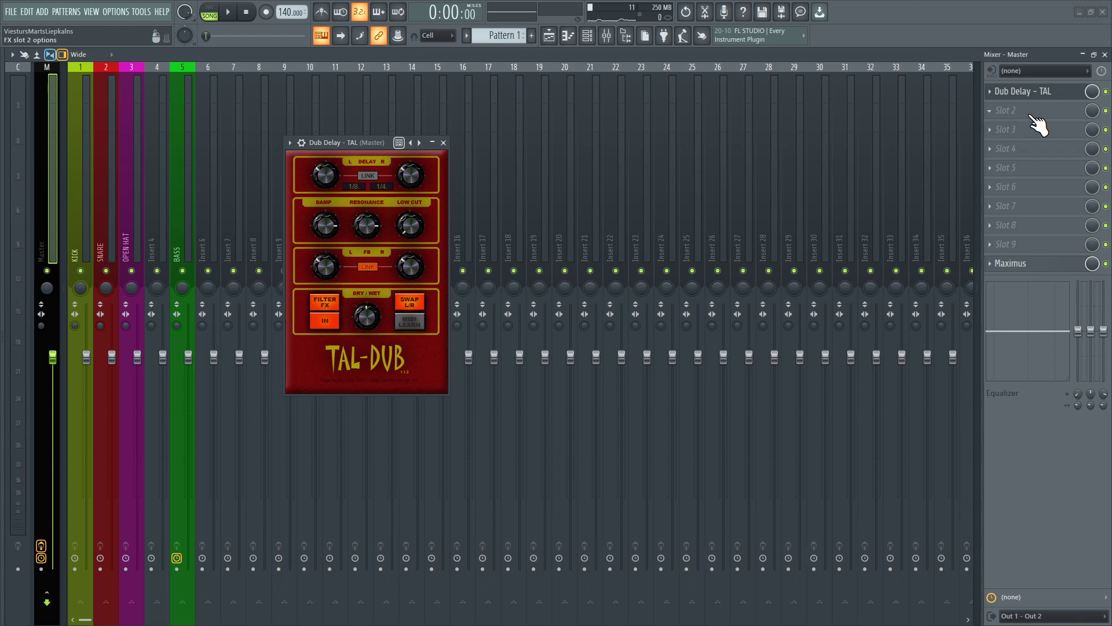
Delete Dub Delay - TAL from Master's first slot, then inspect the KICK and BASS routing
{"action": "left_click", "coordinate": [990, 96]}
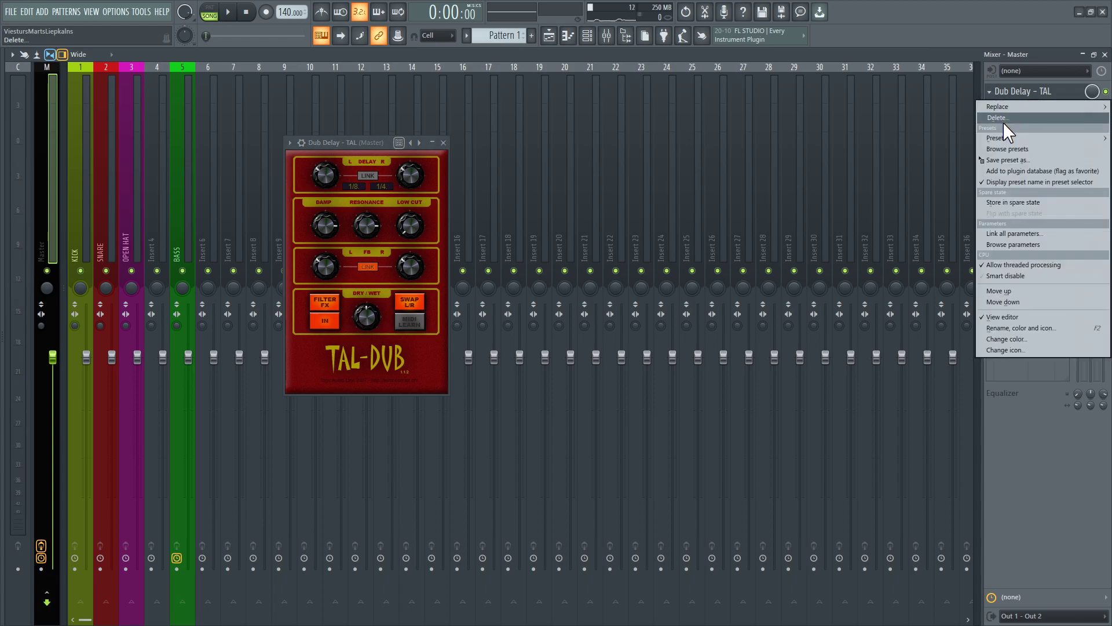
{"action": "left_click", "coordinate": [1003, 120]}
{"action": "left_click", "coordinate": [610, 355]}
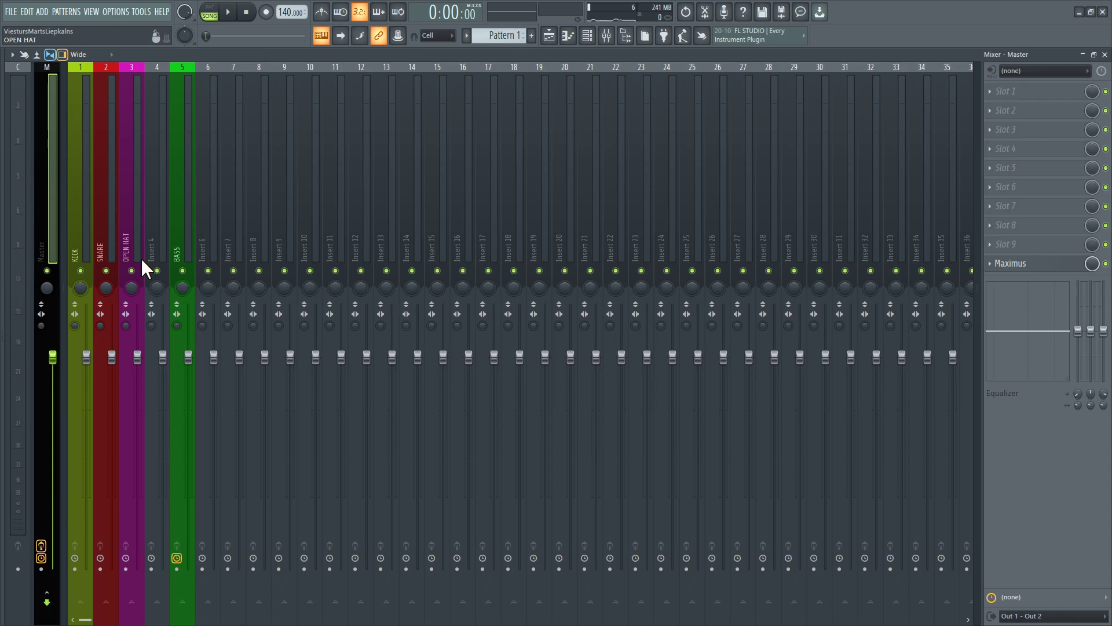
{"action": "left_click", "coordinate": [82, 251]}
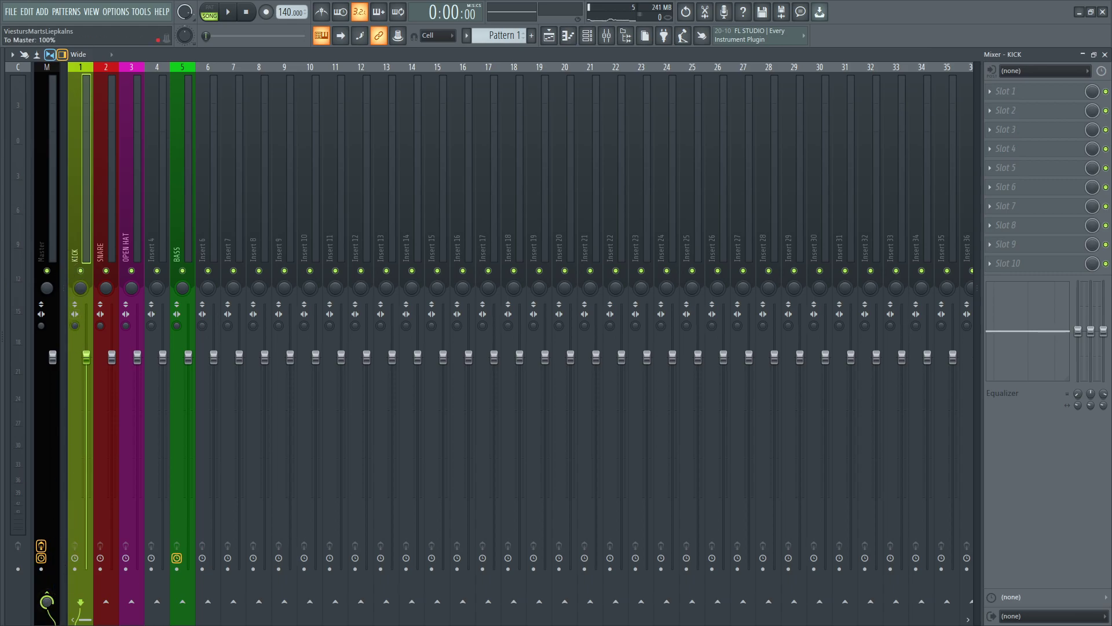
{"action": "left_click", "coordinate": [185, 239]}
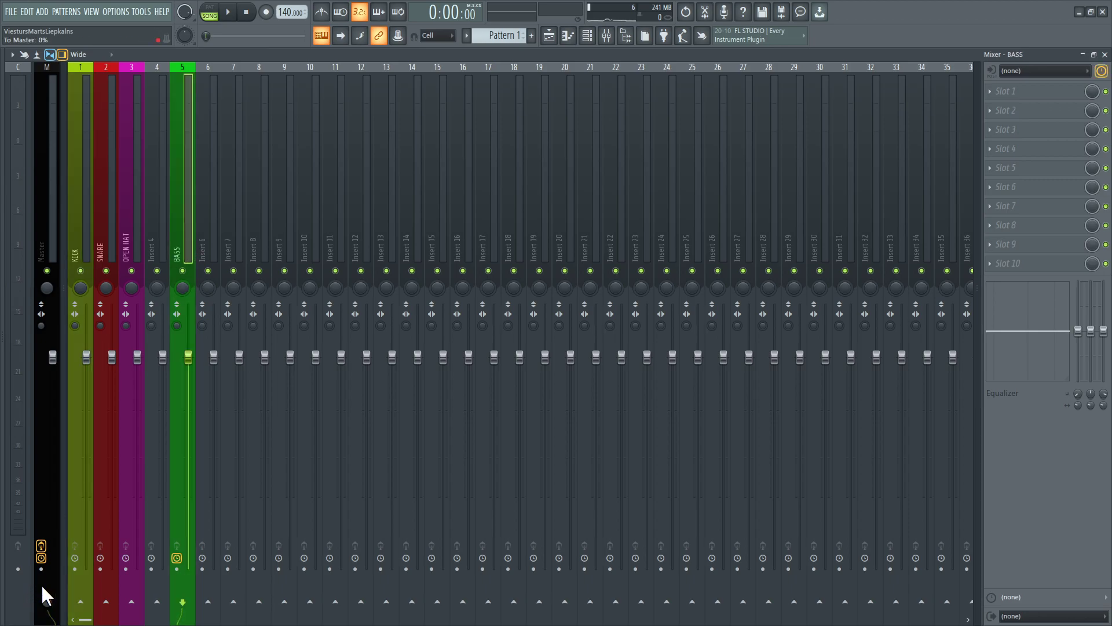
Search 'patch' in the effect list and load Patcher onto Master's first slot
{"action": "left_click", "coordinate": [48, 234]}
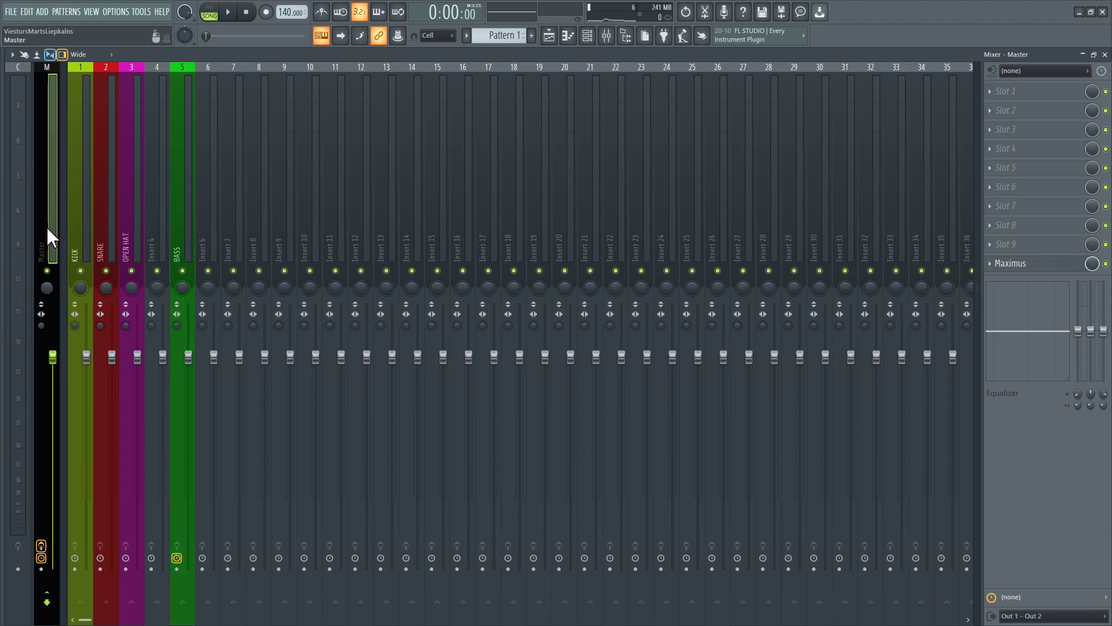
{"action": "left_click", "coordinate": [1012, 91]}
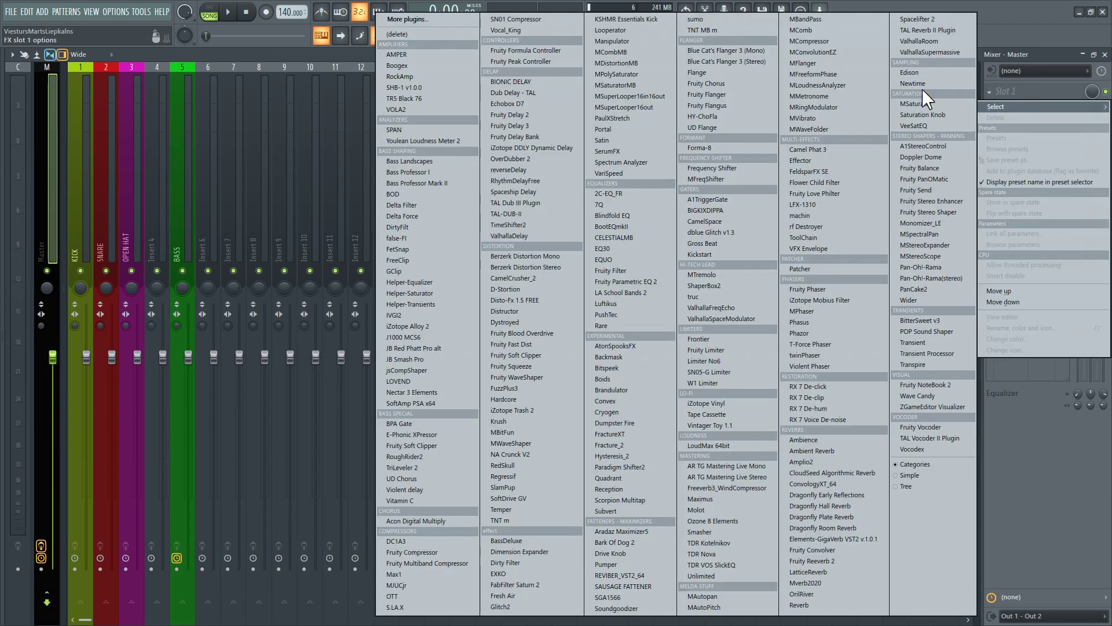
{"action": "left_click", "coordinate": [412, 19]}
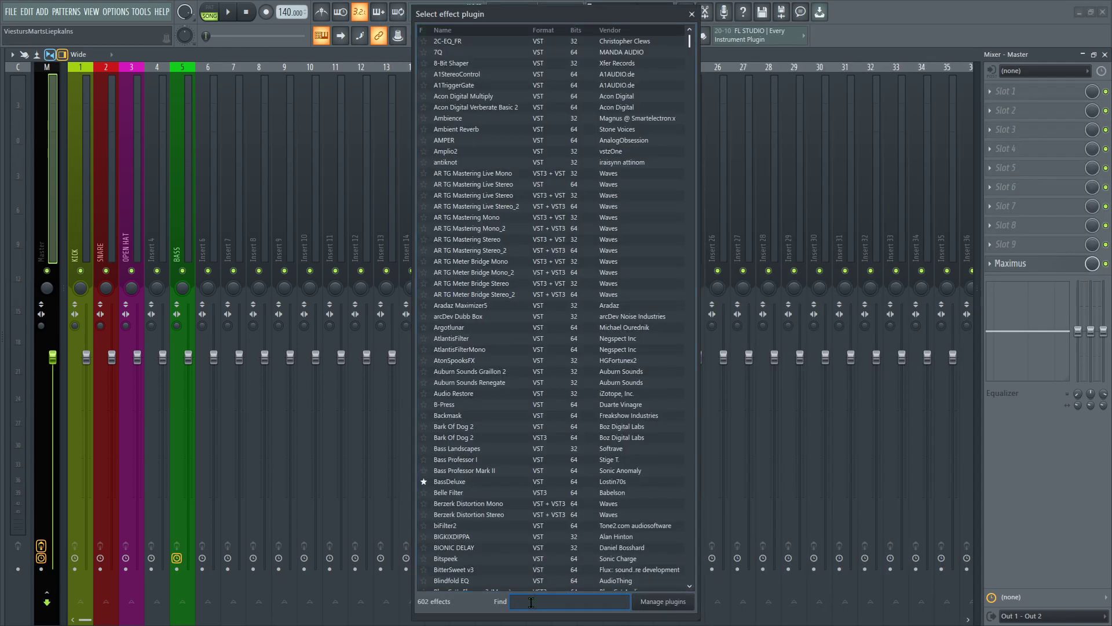
{"action": "type", "text": "patcher"}
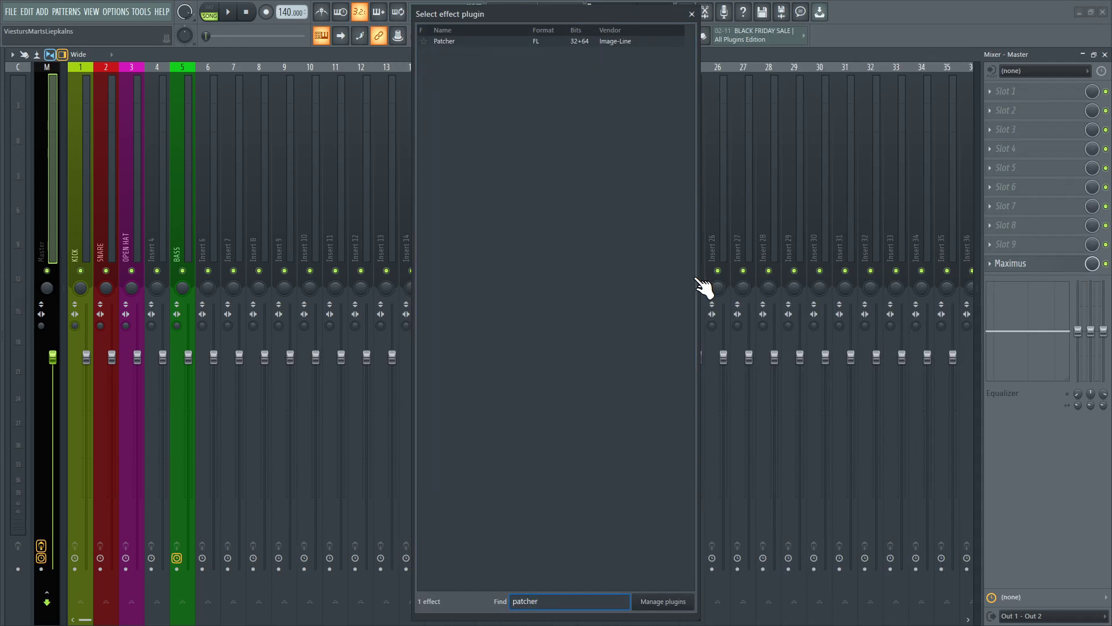
{"action": "double_click", "coordinate": [479, 42]}
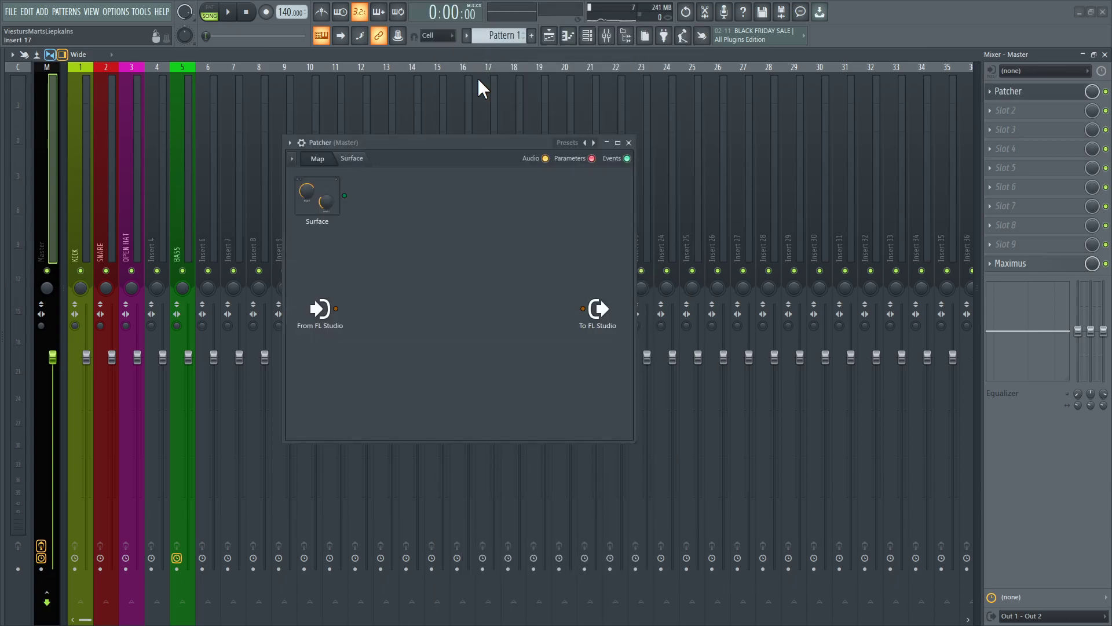
Add Dub Delay - TAL to the Patcher map and move its node higher
{"action": "right_click", "coordinate": [421, 230]}
{"action": "left_click", "coordinate": [421, 210]}
{"action": "right_click", "coordinate": [433, 214]}
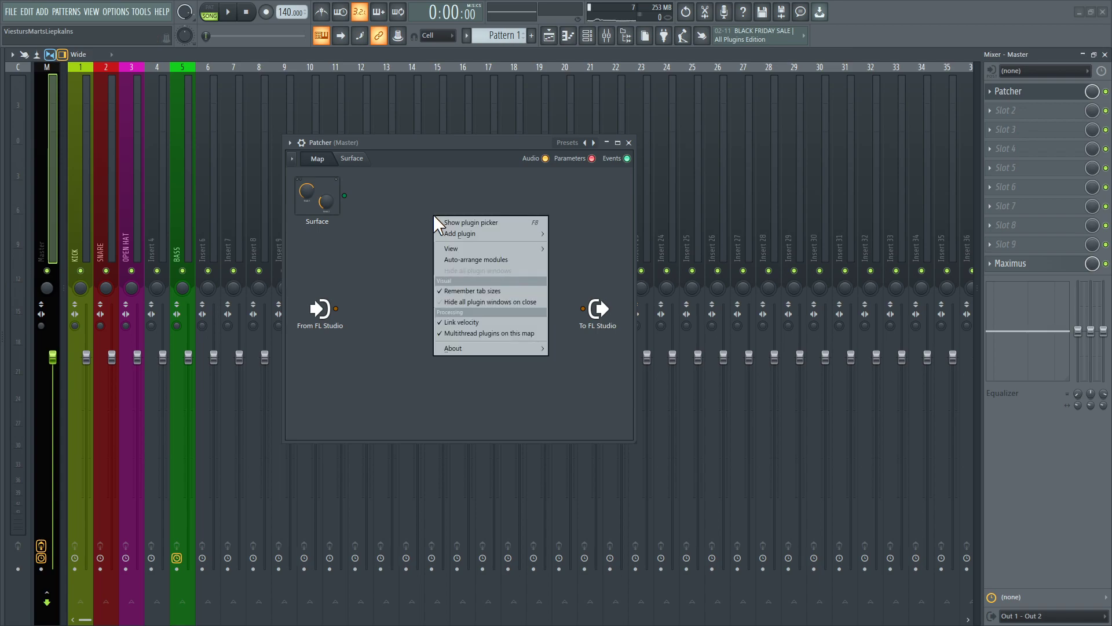
{"action": "left_click", "coordinate": [450, 230]}
{"action": "scroll", "coordinate": [450, 229], "scroll_direction": "right", "scroll_amount": 5}
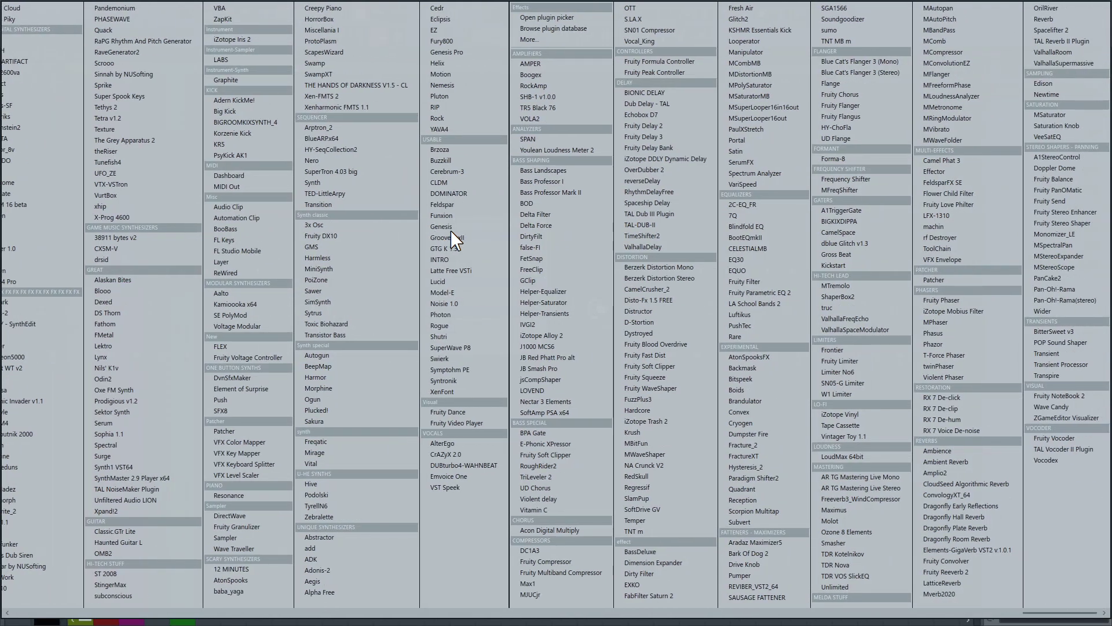
{"action": "left_click", "coordinate": [651, 104]}
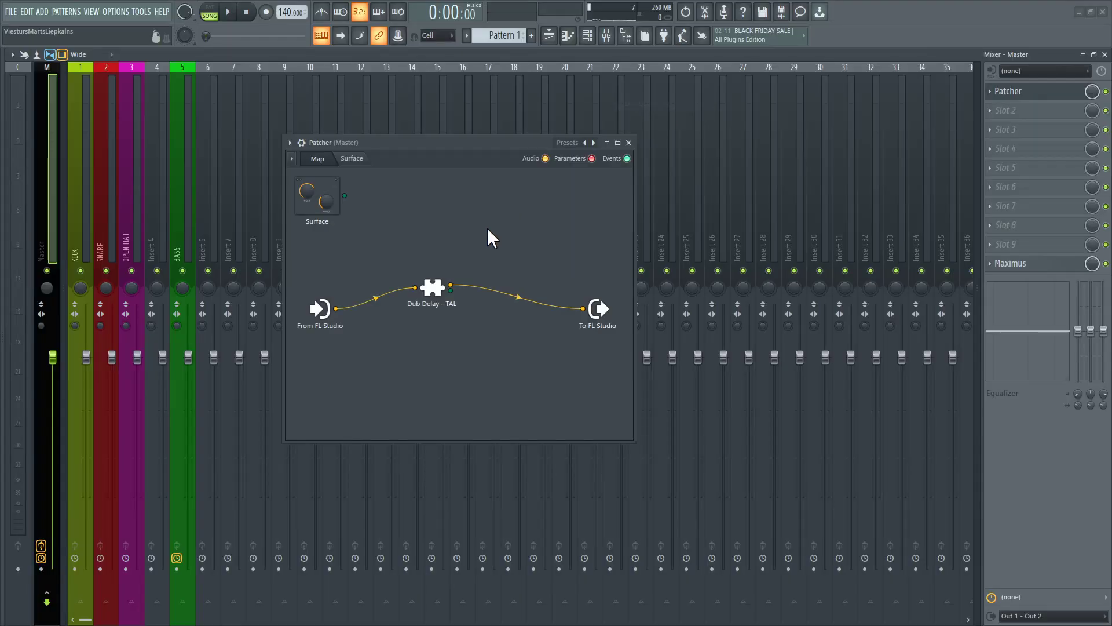
{"action": "left_click_drag", "start_coordinate": [448, 289], "coordinate": [454, 188]}
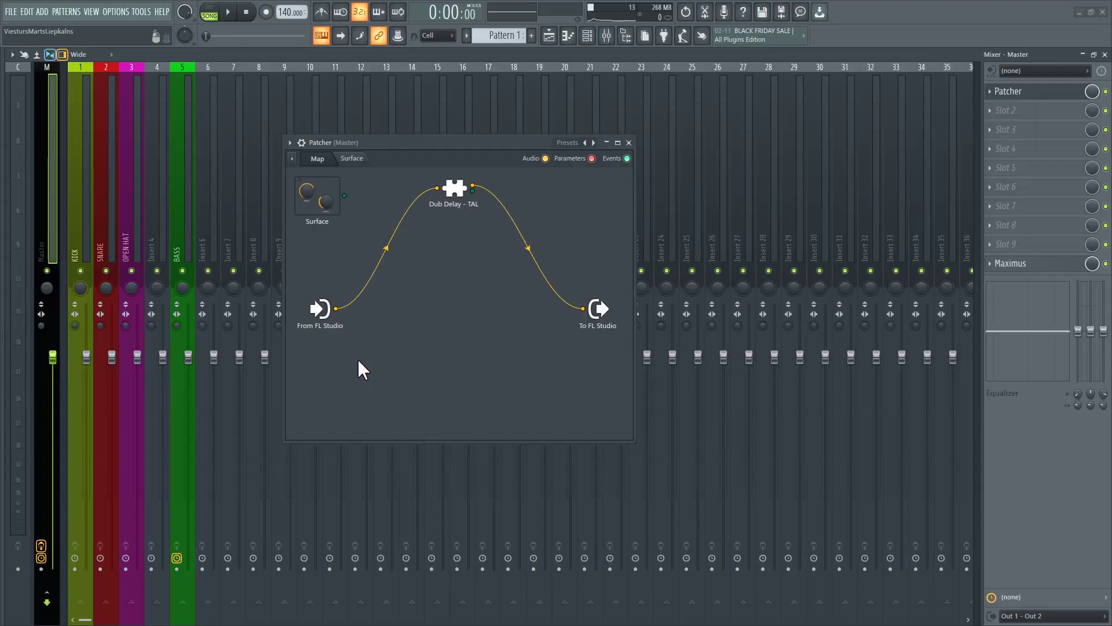
Add KICK and BASS audio outputs to From FL Studio, wire them directly to To FL Studio, and play
{"action": "right_click", "coordinate": [318, 311]}
{"action": "mouse_move", "coordinate": [342, 335]}
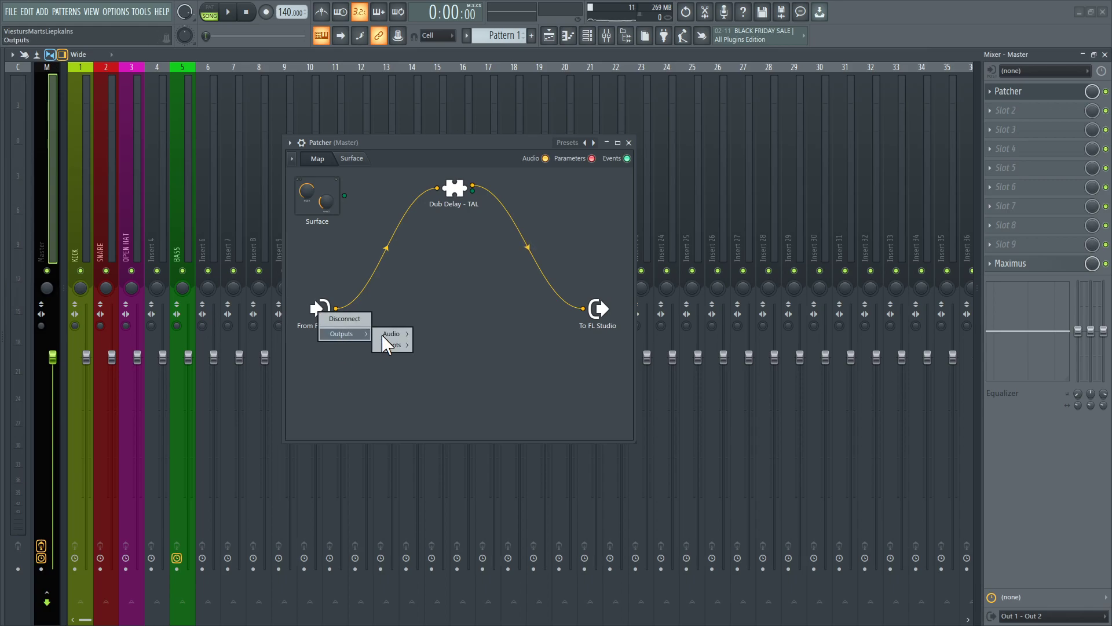
{"action": "mouse_move", "coordinate": [403, 334]}
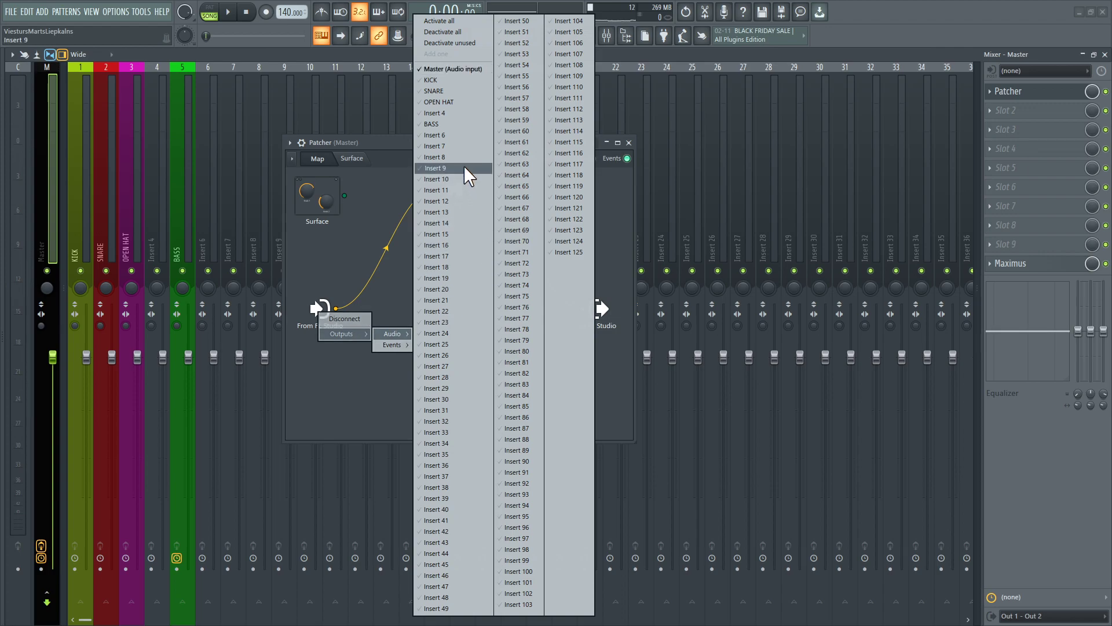
{"action": "left_click", "coordinate": [440, 79]}
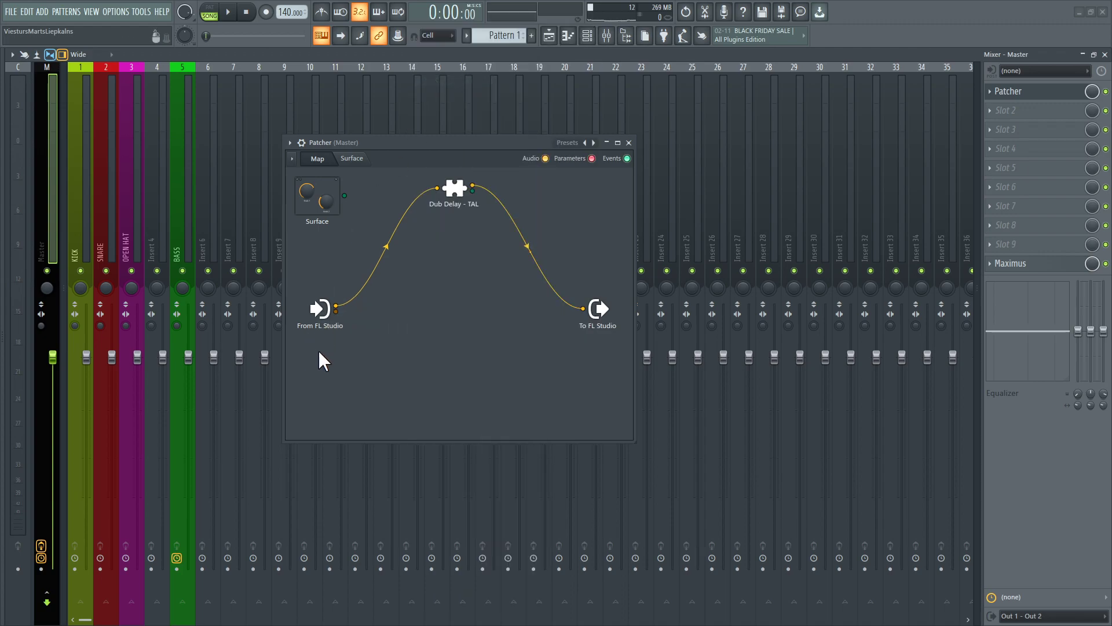
{"action": "left_click", "coordinate": [324, 317]}
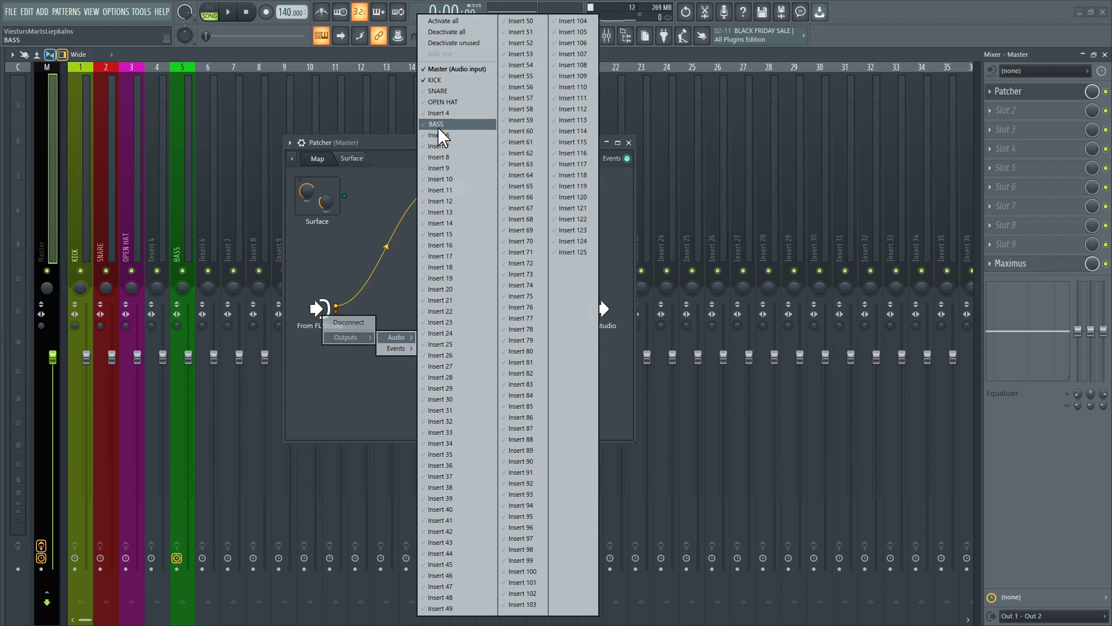
{"action": "left_click", "coordinate": [437, 127]}
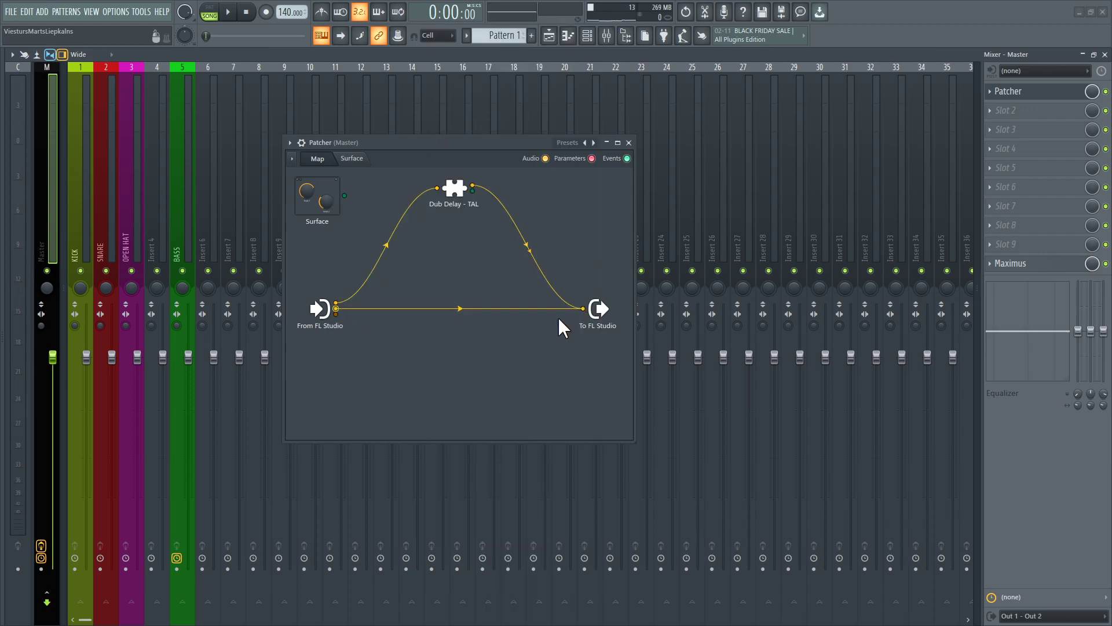
{"action": "left_click_drag", "start_coordinate": [336, 314], "coordinate": [584, 308]}
{"action": "key", "text": "space"}
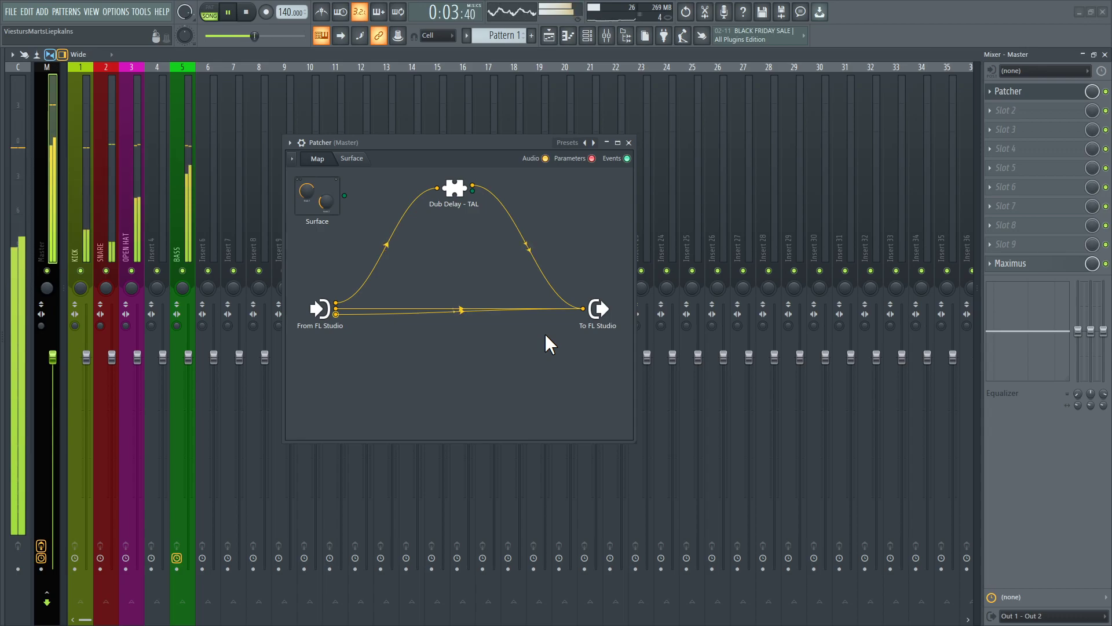
Open Dub Delay - TAL, load the next preset (1/2 and 1/4), stop playback, and reposition its window
{"action": "double_click", "coordinate": [454, 187]}
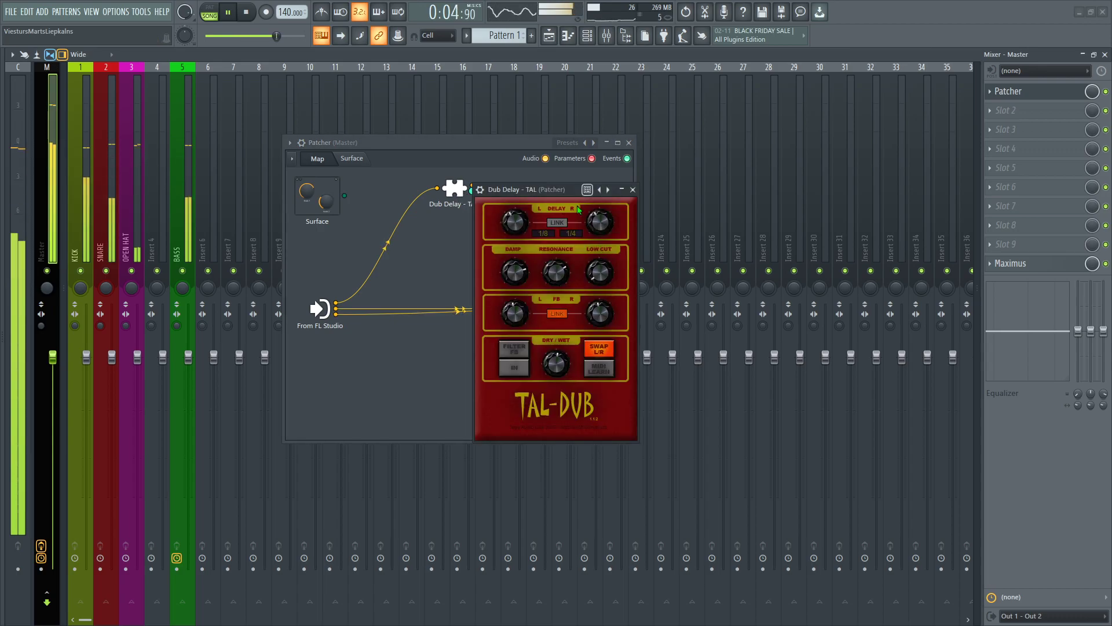
{"action": "left_click", "coordinate": [608, 189]}
{"action": "key", "text": "space"}
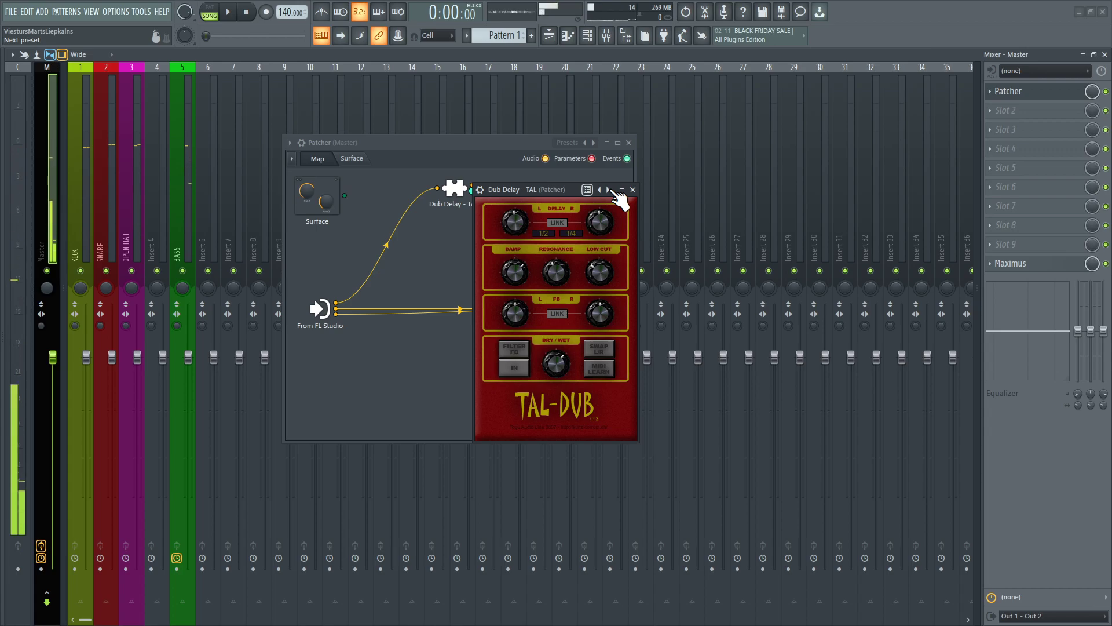
{"action": "left_click_drag", "start_coordinate": [565, 190], "coordinate": [446, 287]}
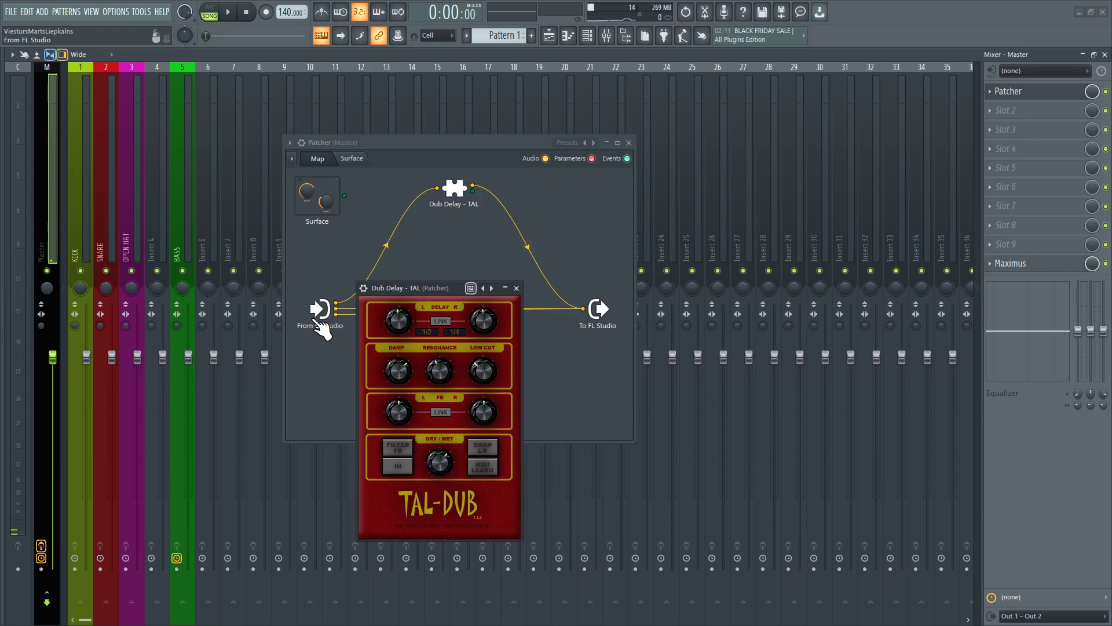
{"action": "left_click_drag", "start_coordinate": [456, 281], "coordinate": [346, 397]}
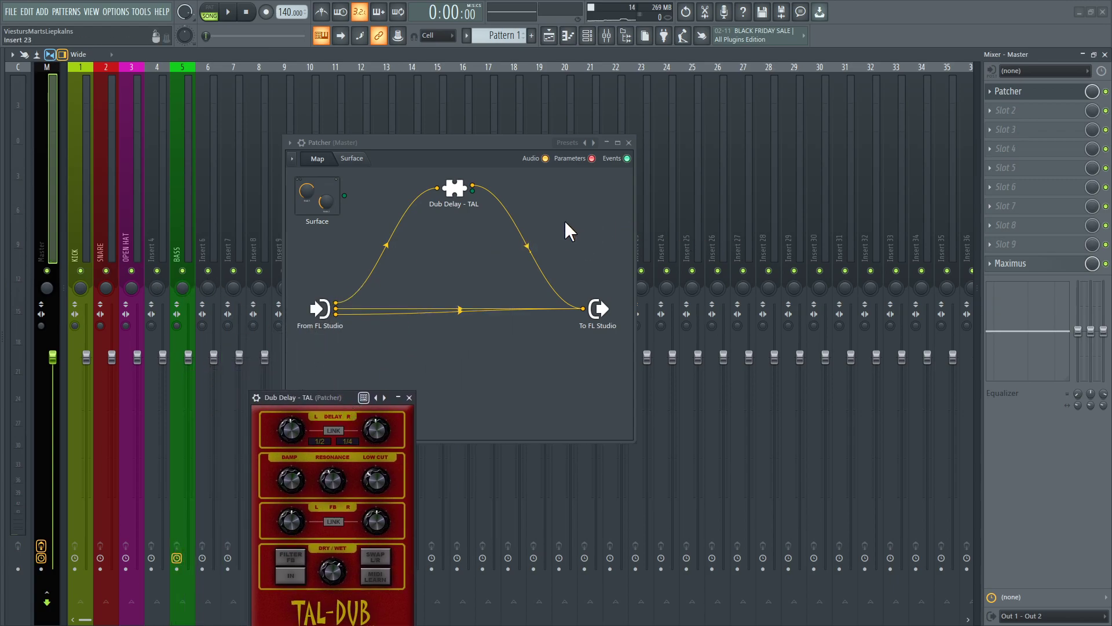
{"action": "left_click_drag", "start_coordinate": [332, 396], "coordinate": [376, 262]}
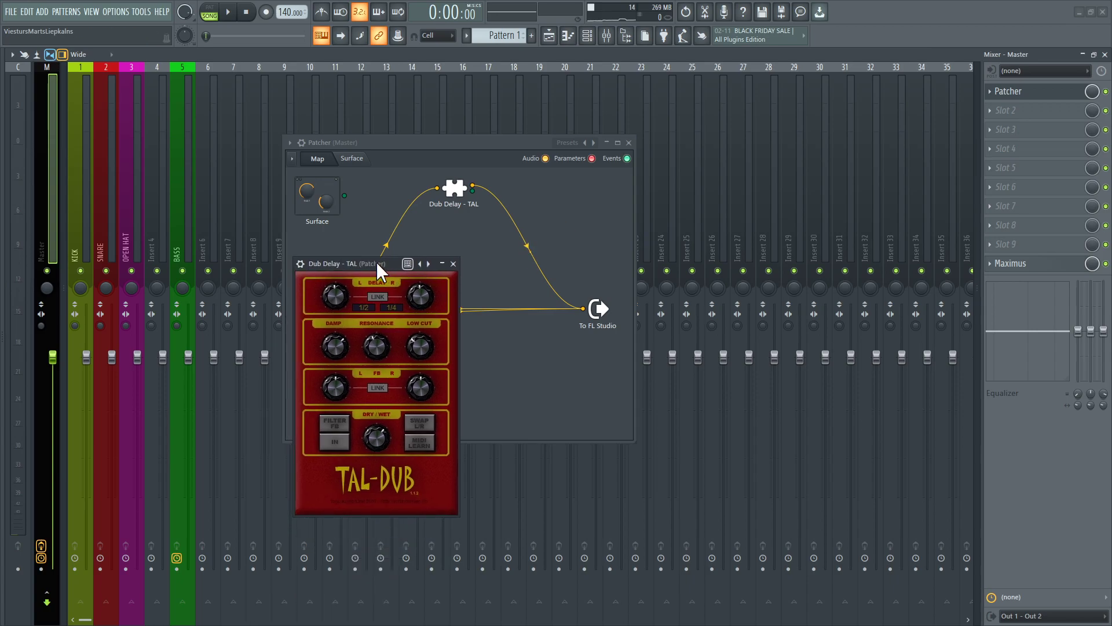
Delete Patcher from the Master track's first slot
{"action": "left_click", "coordinate": [993, 93]}
{"action": "left_click", "coordinate": [1000, 116]}
{"action": "left_click", "coordinate": [613, 364]}
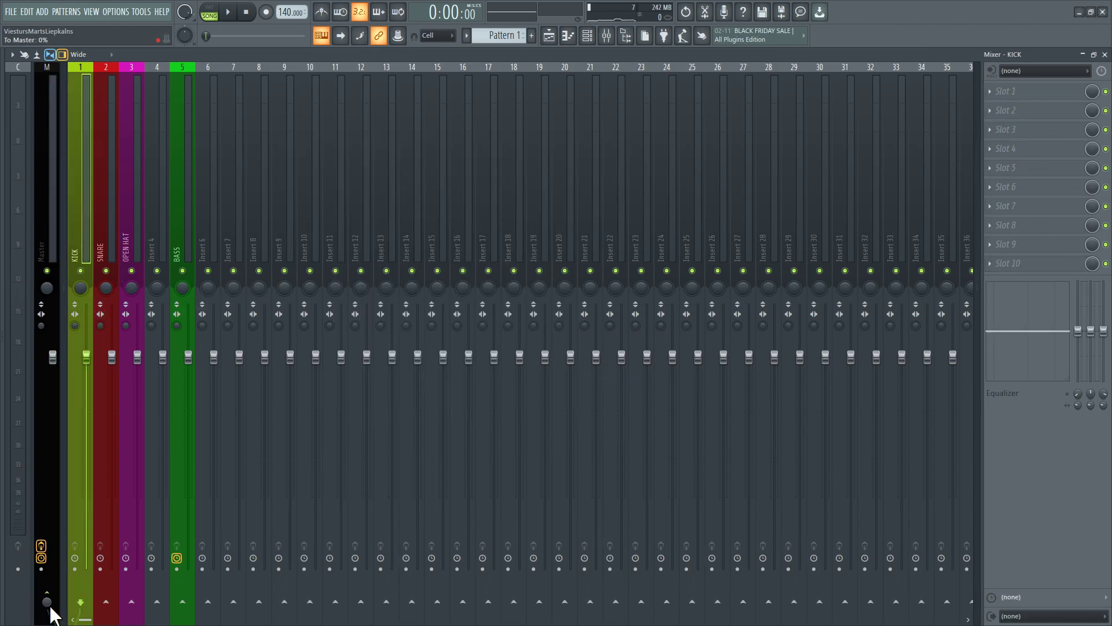
Raise the KICK and BASS send-to-Master levels, BASS to 100%
{"action": "left_click_drag", "start_coordinate": [50, 606], "coordinate": [49, 580]}
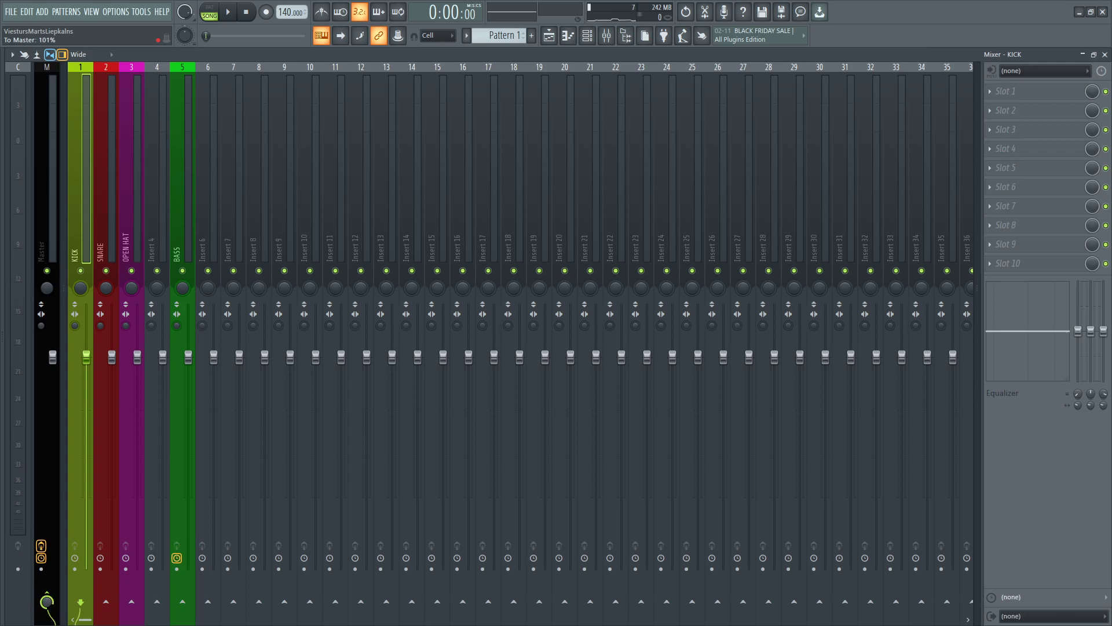
{"action": "left_click", "coordinate": [191, 235]}
{"action": "left_click_drag", "start_coordinate": [53, 602], "coordinate": [47, 600]}
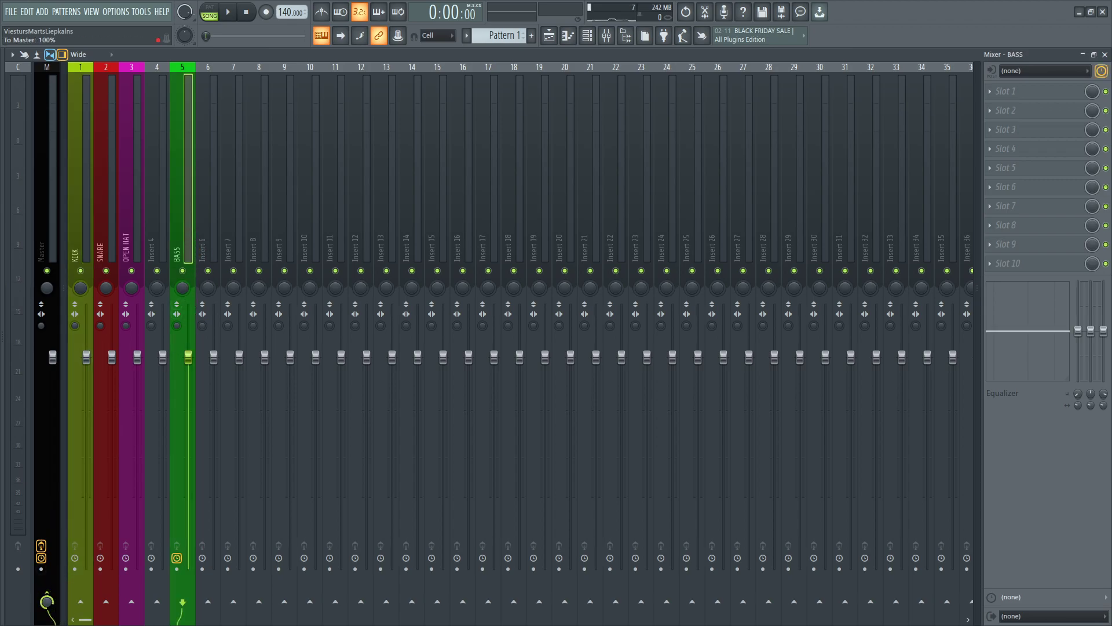
{"action": "left_click", "coordinate": [281, 190]}
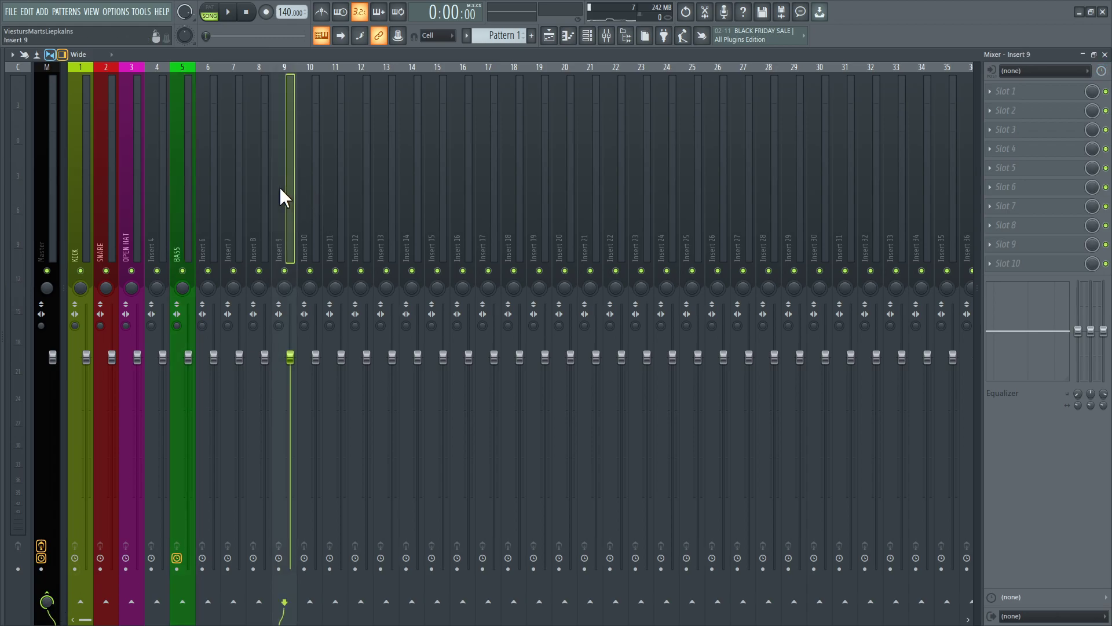
{"action": "left_click", "coordinate": [312, 179]}
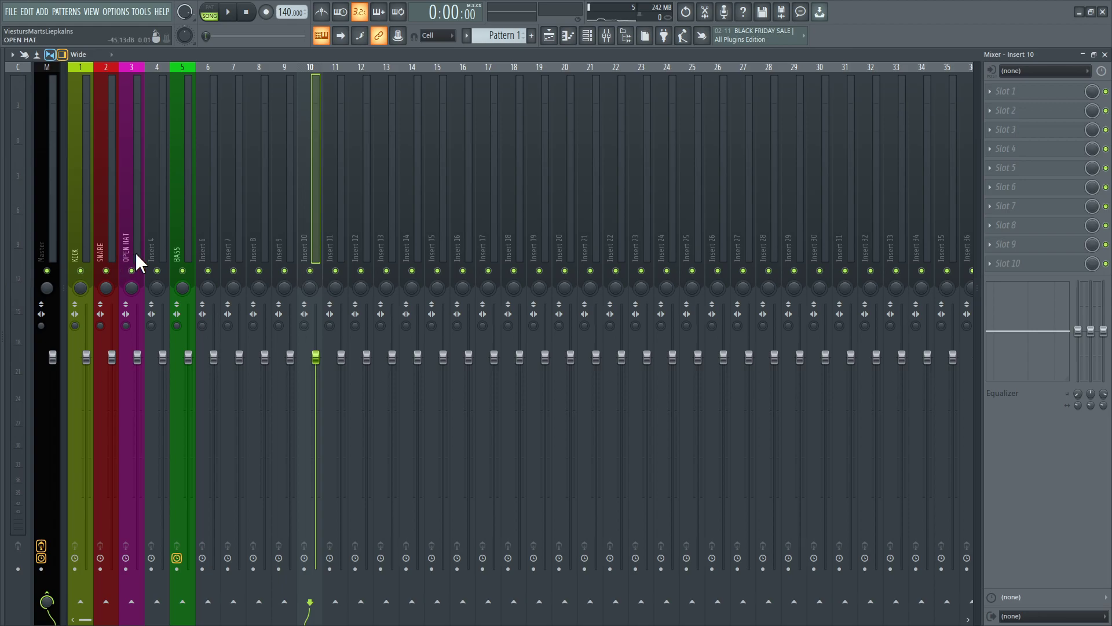
{"action": "left_click", "coordinate": [110, 246]}
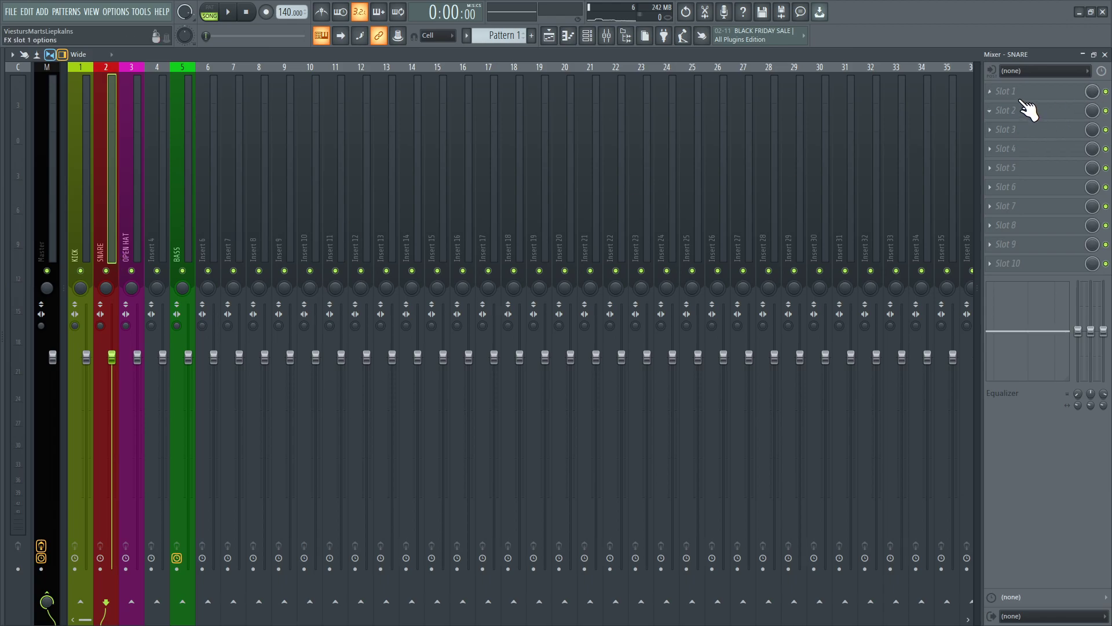
{"action": "left_click", "coordinate": [124, 237]}
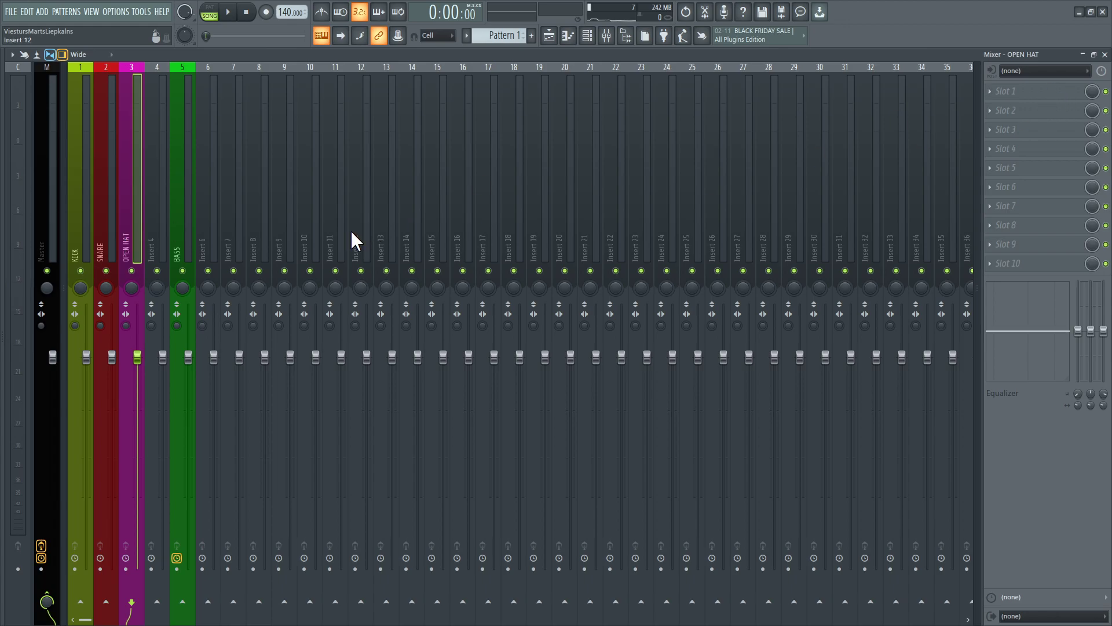
Rename insert 10 to 'SUB MIX / DUB DELAY' and colour its strip black
{"action": "left_click", "coordinate": [315, 196]}
{"action": "right_click", "coordinate": [315, 196]}
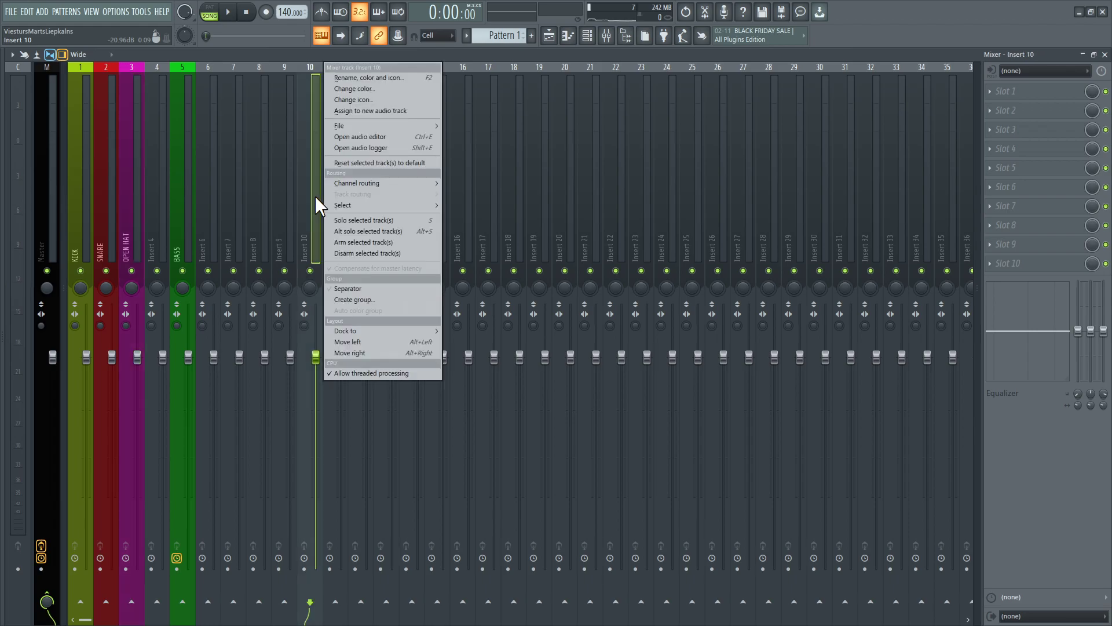
{"action": "left_click", "coordinate": [365, 76]}
{"action": "type", "text": "SUB MIX"}
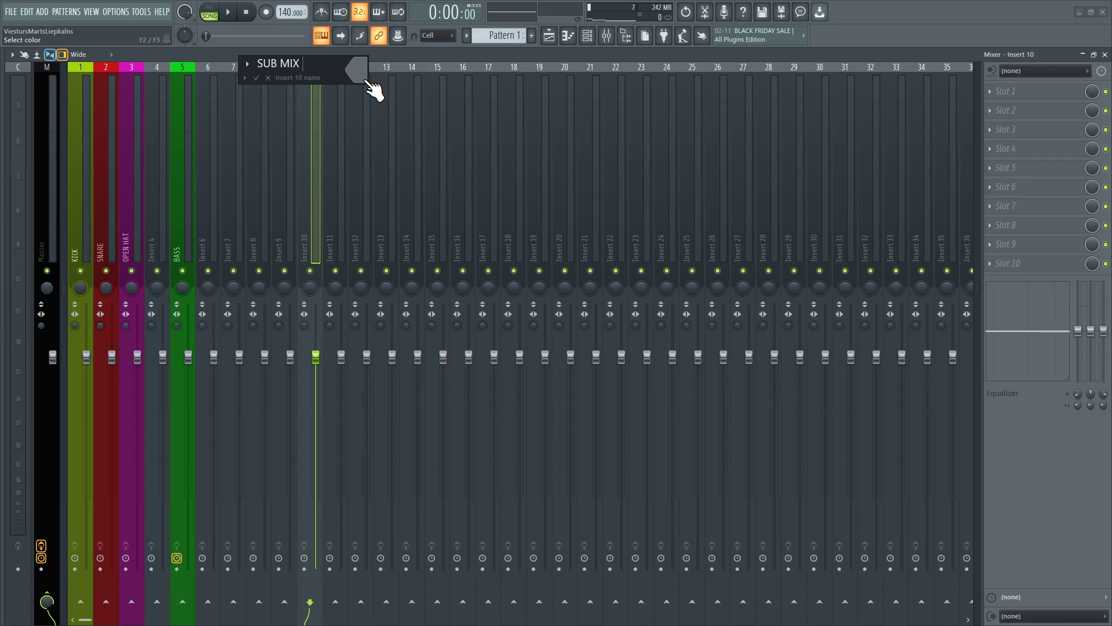
{"action": "type", "text": " / DUB DELAY"}
{"action": "left_click", "coordinate": [366, 80]}
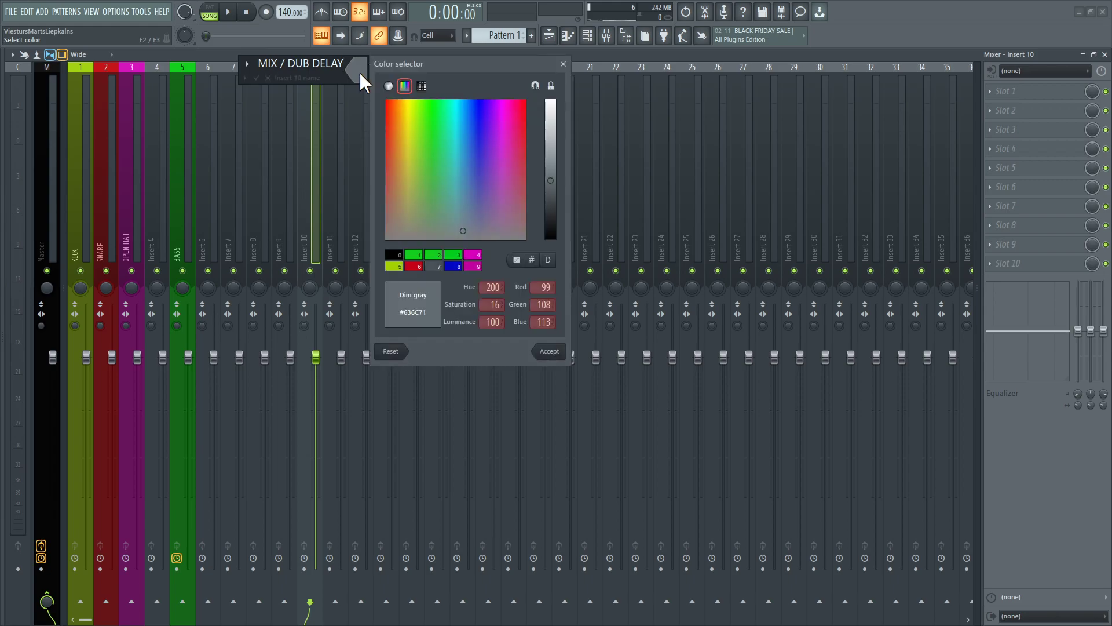
{"action": "left_click", "coordinate": [401, 259]}
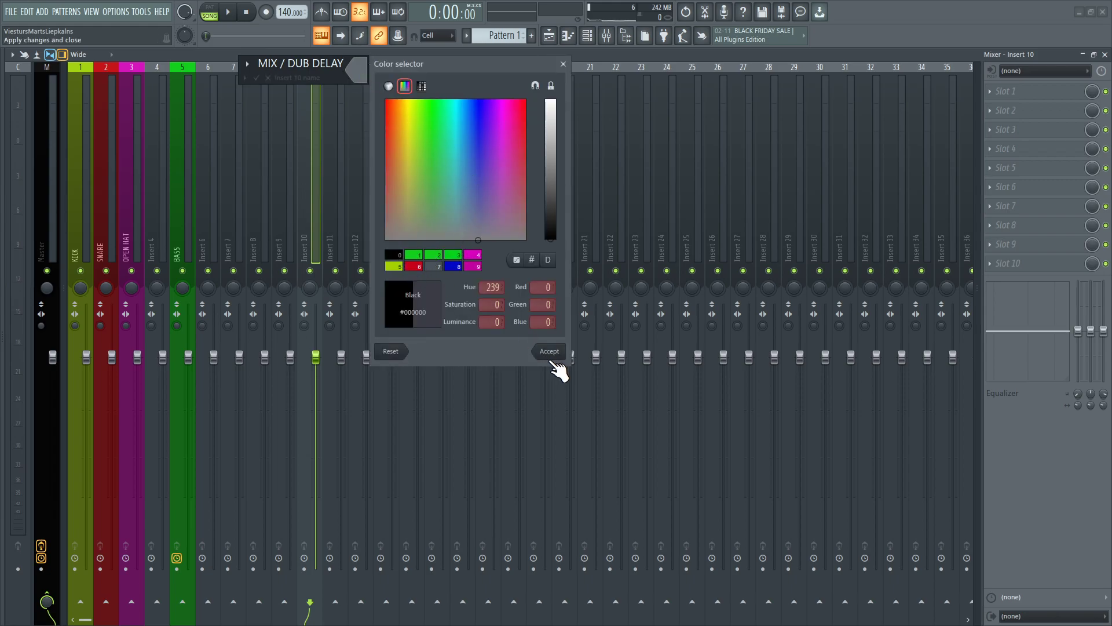
{"action": "left_click", "coordinate": [549, 351]}
{"action": "left_click", "coordinate": [256, 79]}
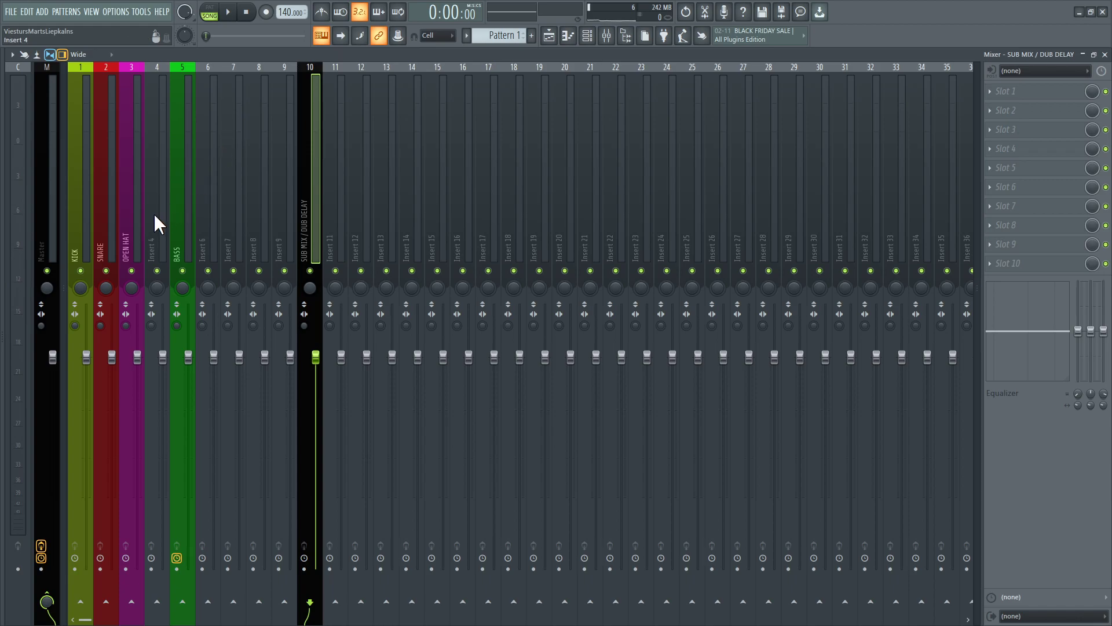
Route SNARE and OPEN HAT only to insert 10, then select SUB MIX / DUB DELAY
{"action": "left_click", "coordinate": [110, 241]}
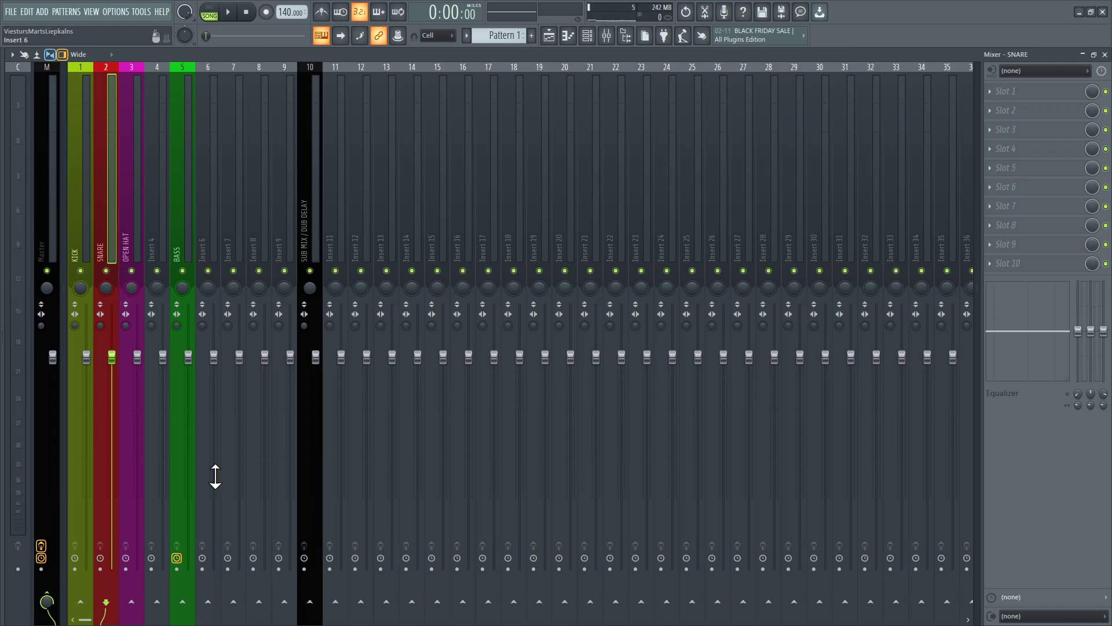
{"action": "right_click", "coordinate": [316, 606]}
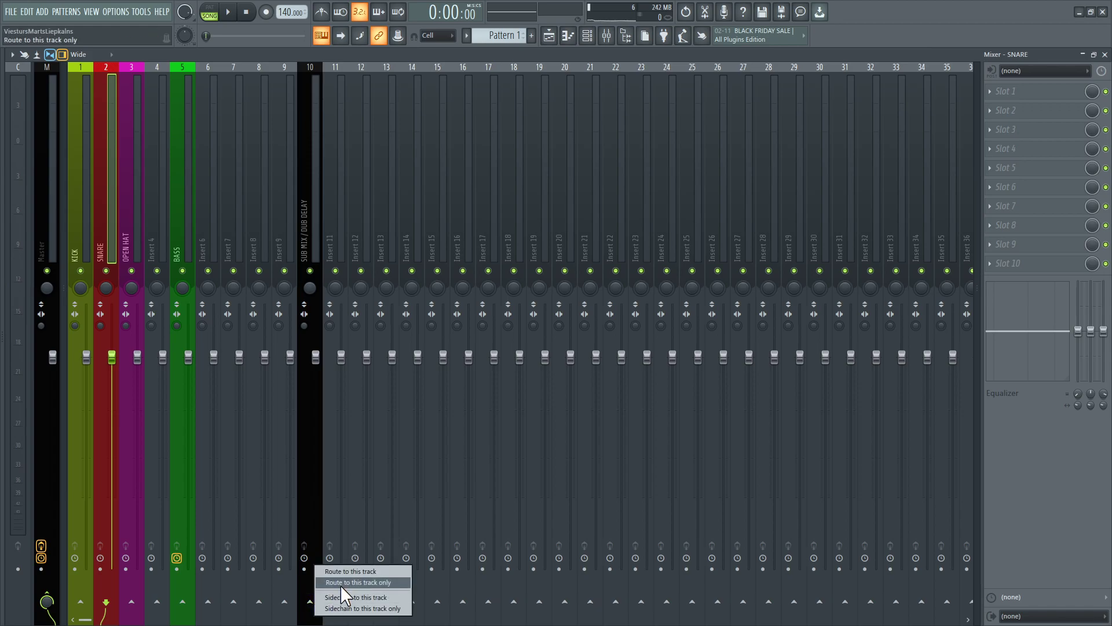
{"action": "left_click", "coordinate": [340, 582]}
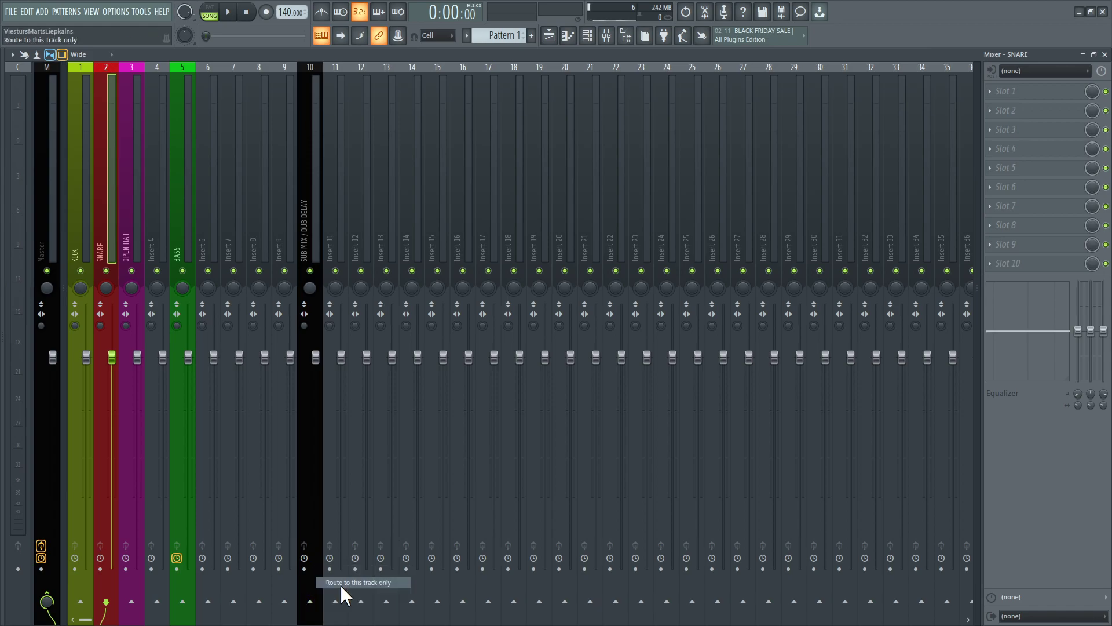
{"action": "left_click", "coordinate": [134, 246]}
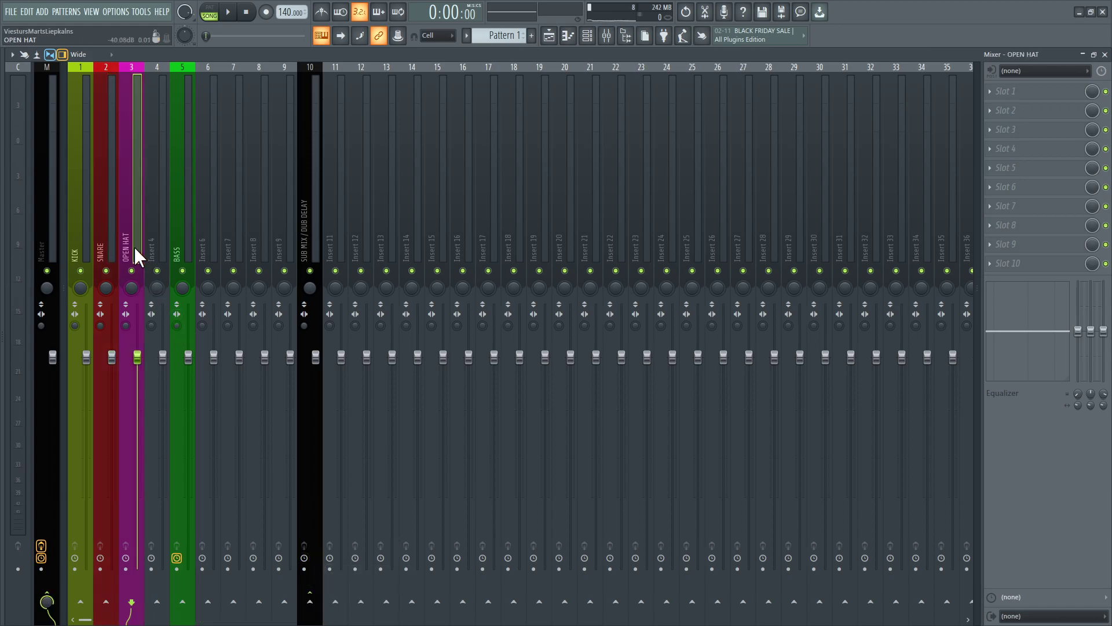
{"action": "right_click", "coordinate": [308, 602]}
{"action": "left_click", "coordinate": [348, 583]}
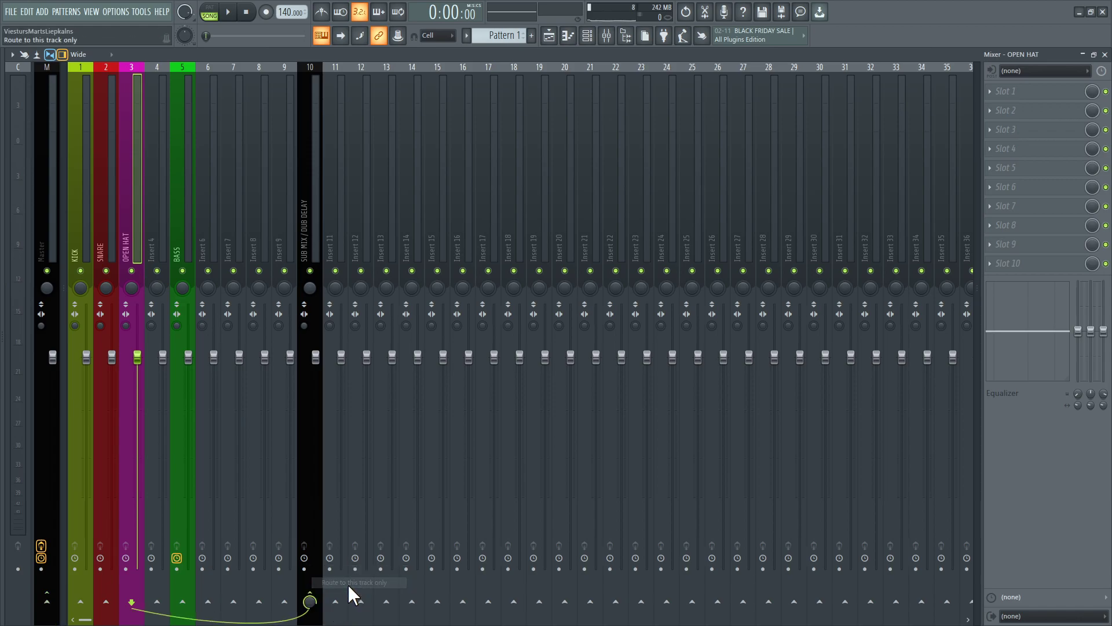
{"action": "left_click", "coordinate": [314, 234]}
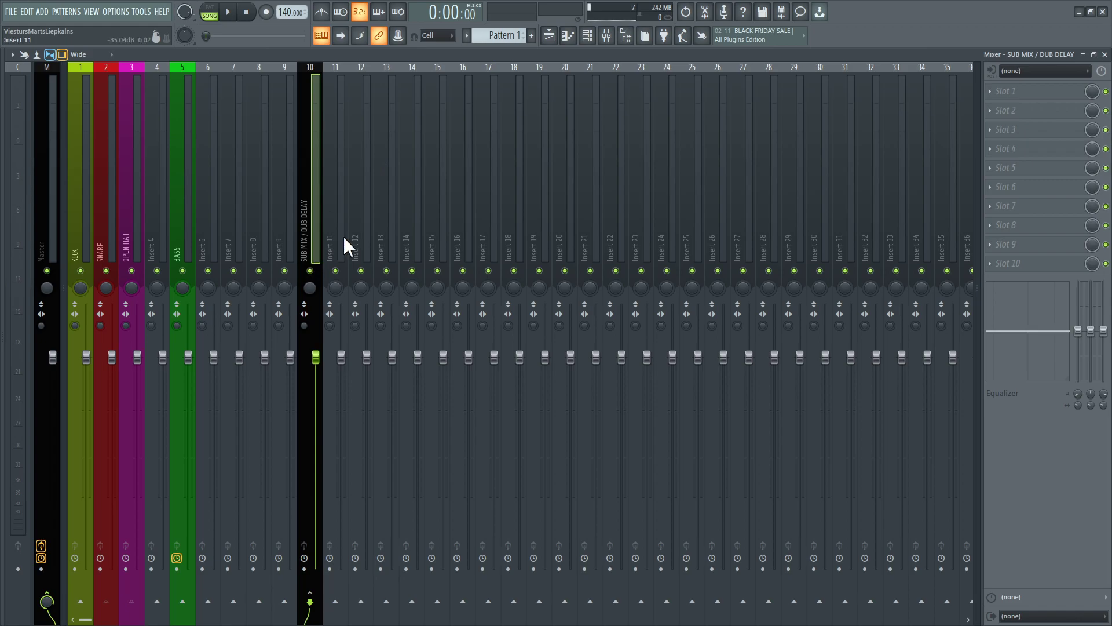
Load Dub Delay - TAL on the sub mix, stepping presets during playback to Delay R 1/8
{"action": "left_click", "coordinate": [1041, 91]}
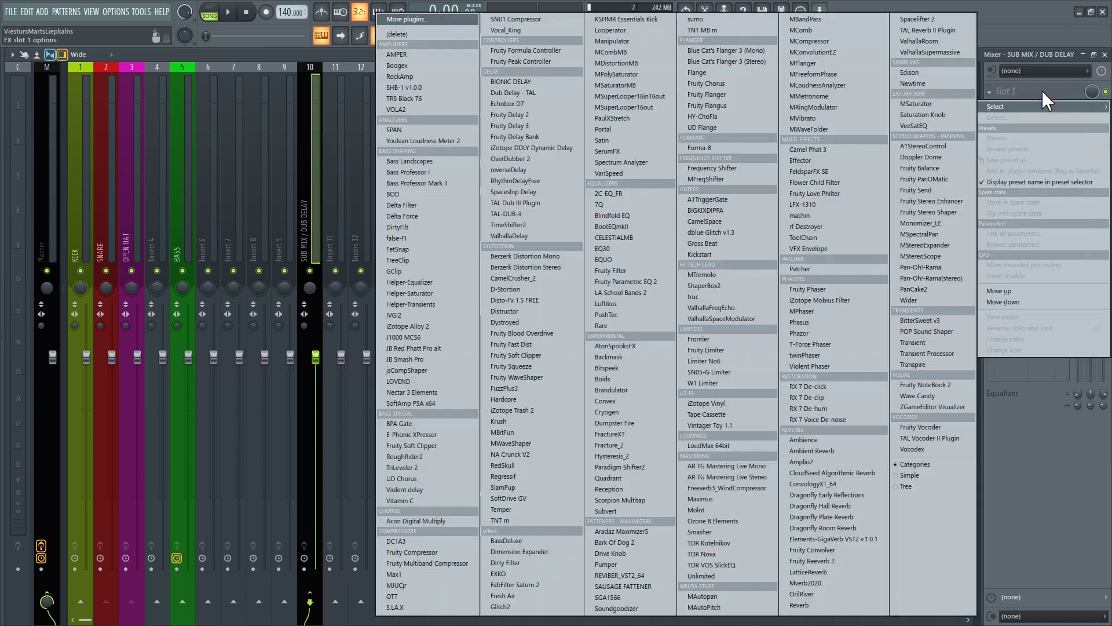
{"action": "left_click", "coordinate": [523, 94]}
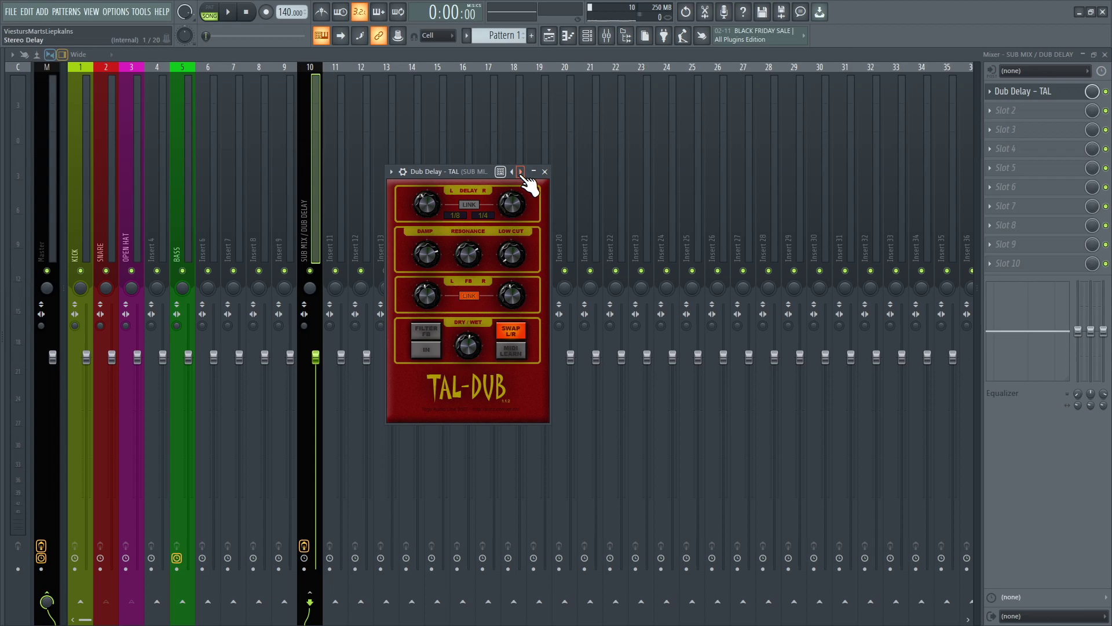
{"action": "left_click", "coordinate": [521, 171]}
{"action": "key", "text": "space"}
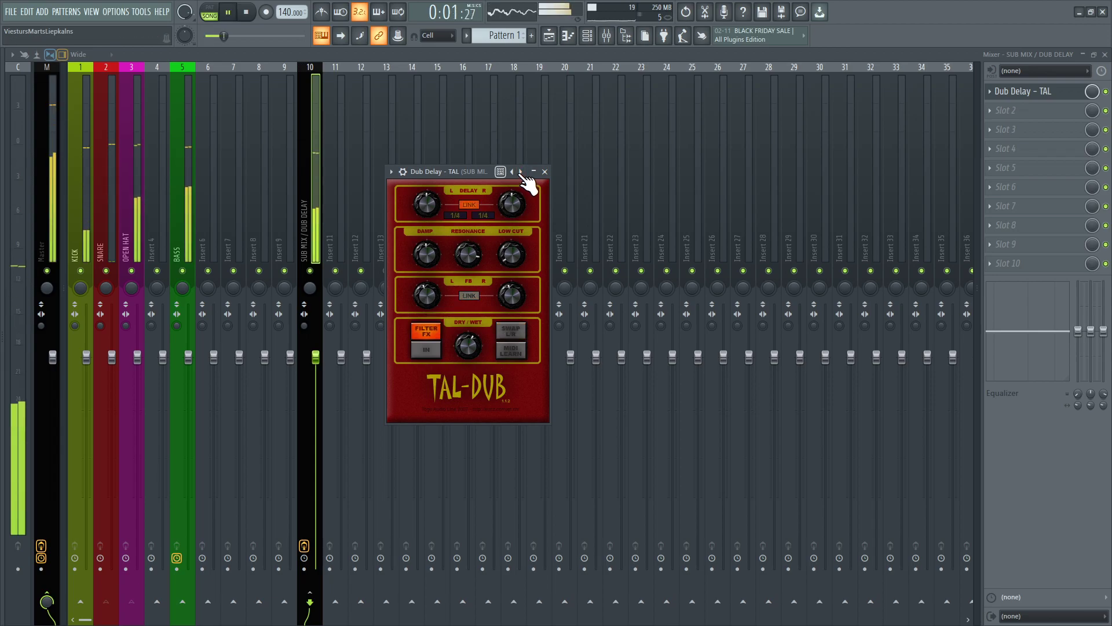
{"action": "left_click", "coordinate": [521, 171]}
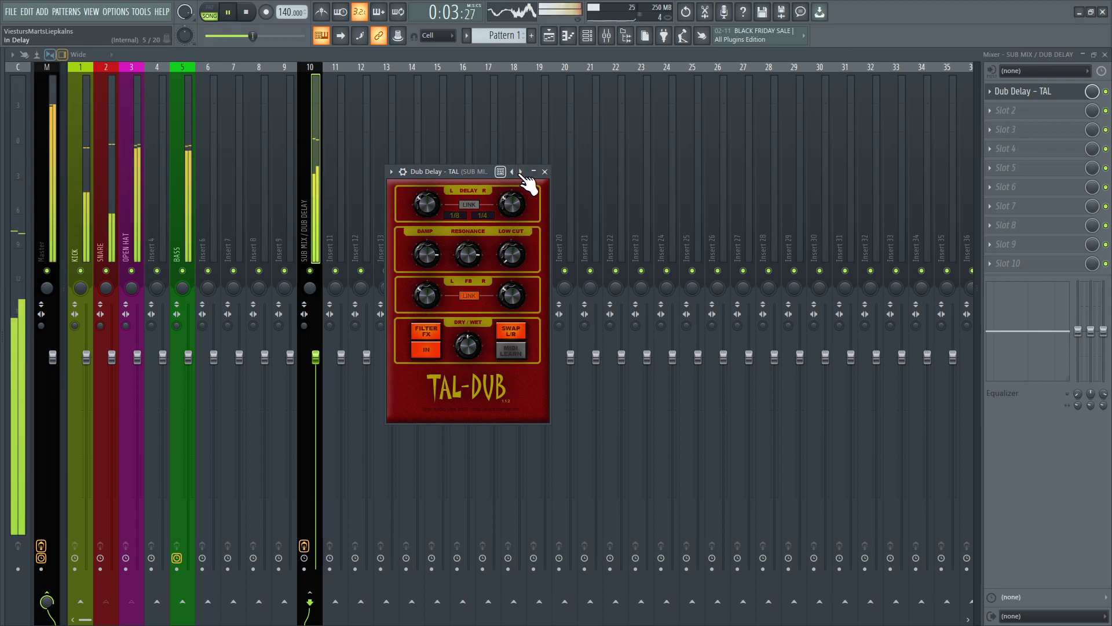
{"action": "left_click", "coordinate": [521, 172]}
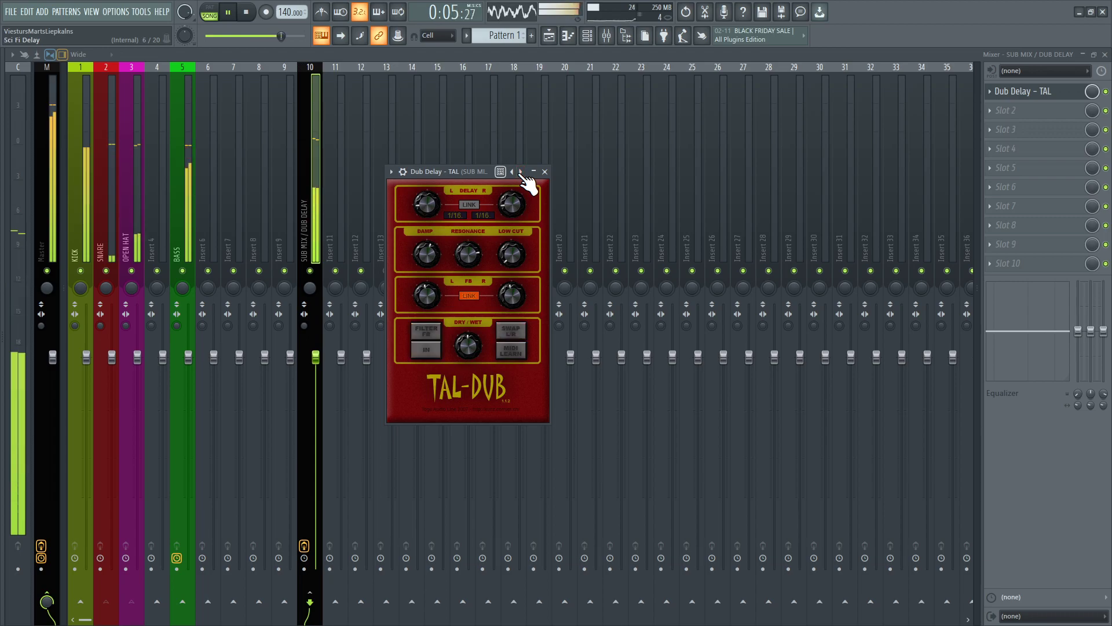
{"action": "left_click", "coordinate": [521, 171]}
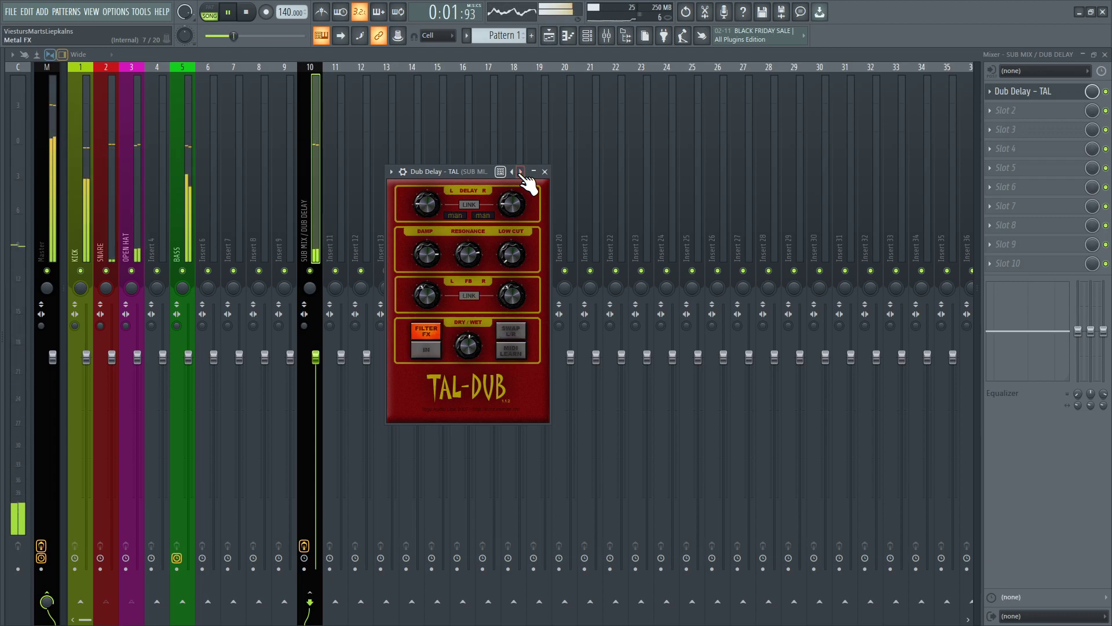
{"action": "left_click", "coordinate": [521, 171]}
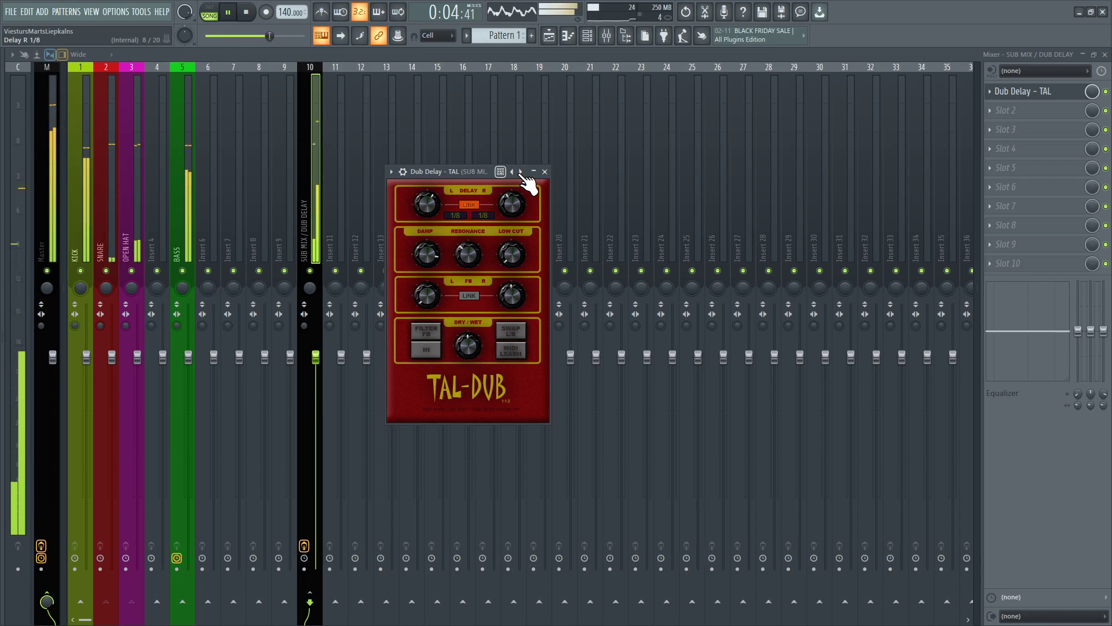
Stop playback and delete Dub Delay - TAL from the SUB MIX / DUB DELAY slot, confirming removal
{"action": "key", "text": "space"}
{"action": "left_click", "coordinate": [990, 91]}
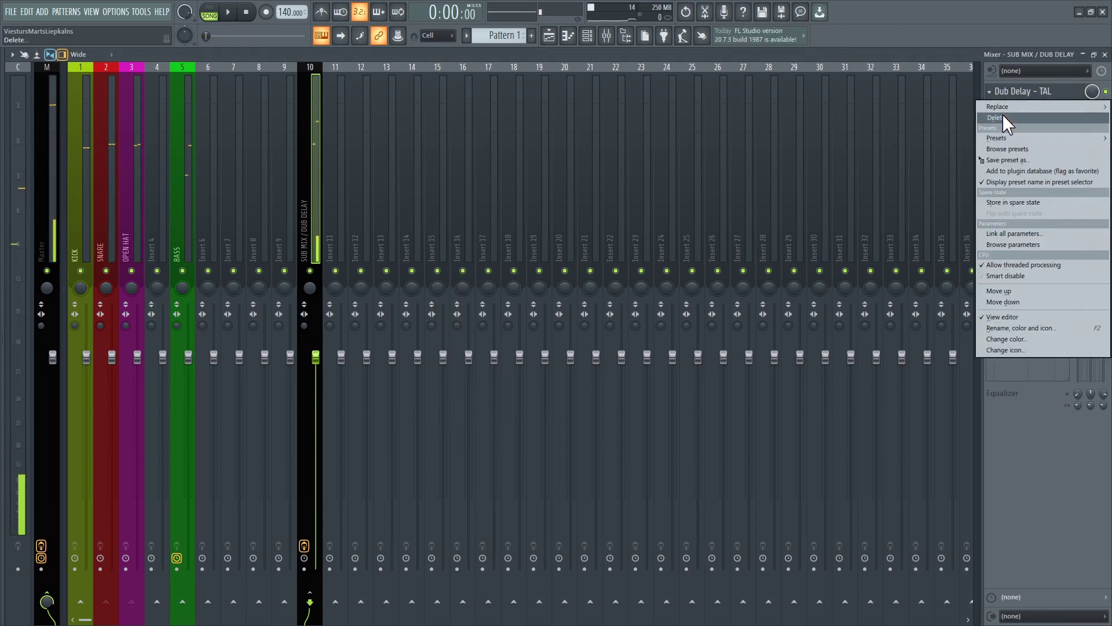
{"action": "left_click", "coordinate": [1002, 117]}
{"action": "left_click", "coordinate": [605, 355]}
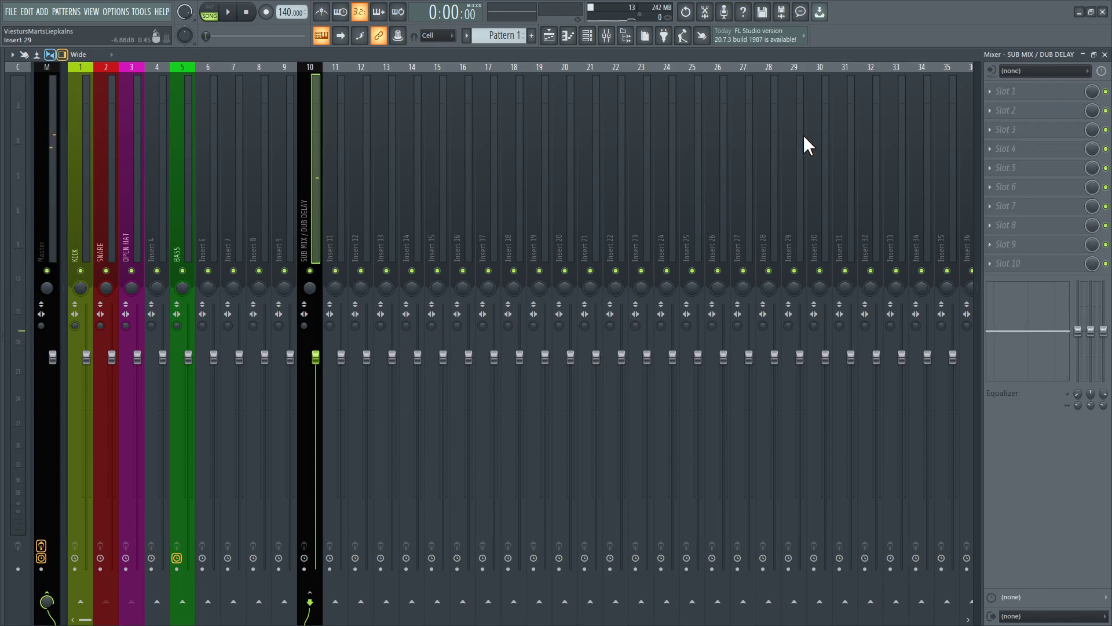